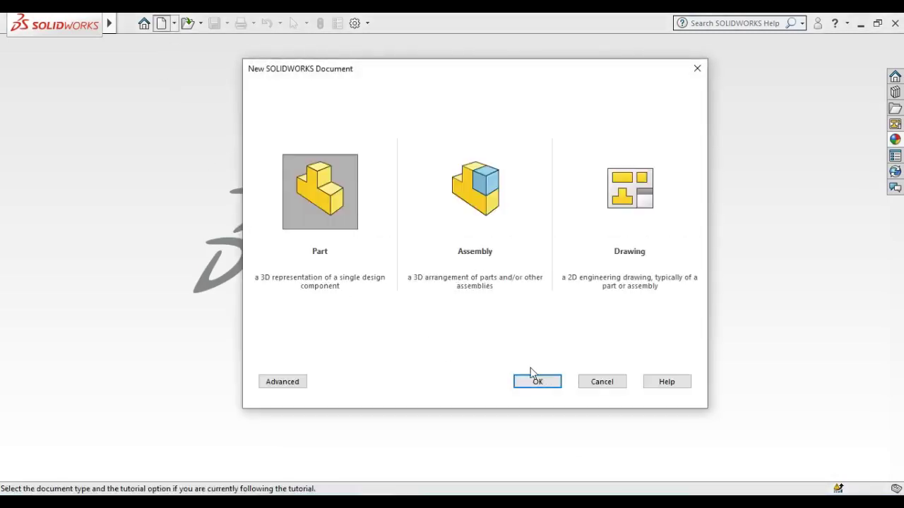
- Create a new blank part document, Part5
click(530, 382)
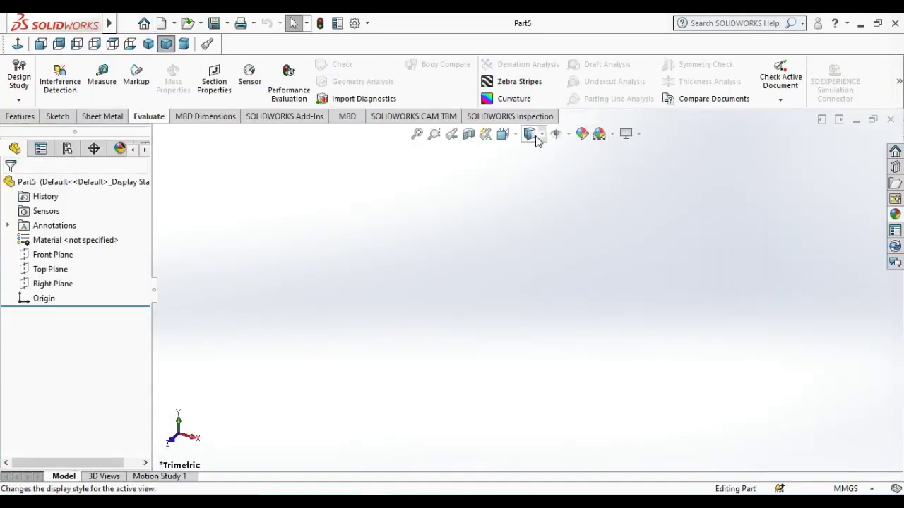
click(613, 134)
- Apply the Plain White background and draw a circle at the origin on Front Plane
click(619, 167)
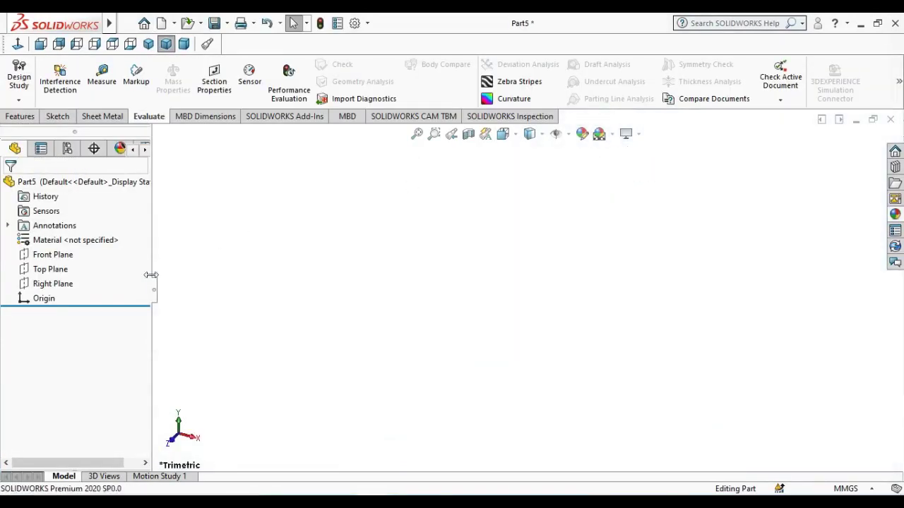
click(53, 254)
click(68, 240)
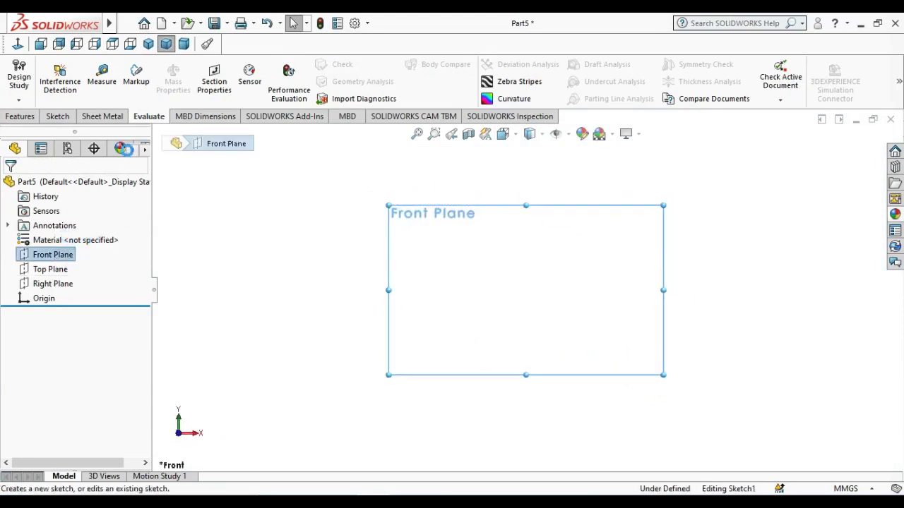
click(112, 64)
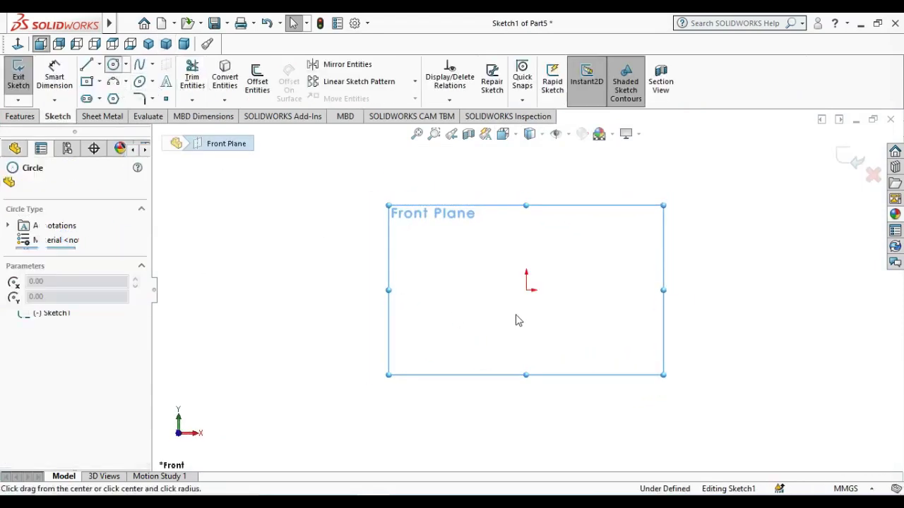
click(526, 289)
click(564, 344)
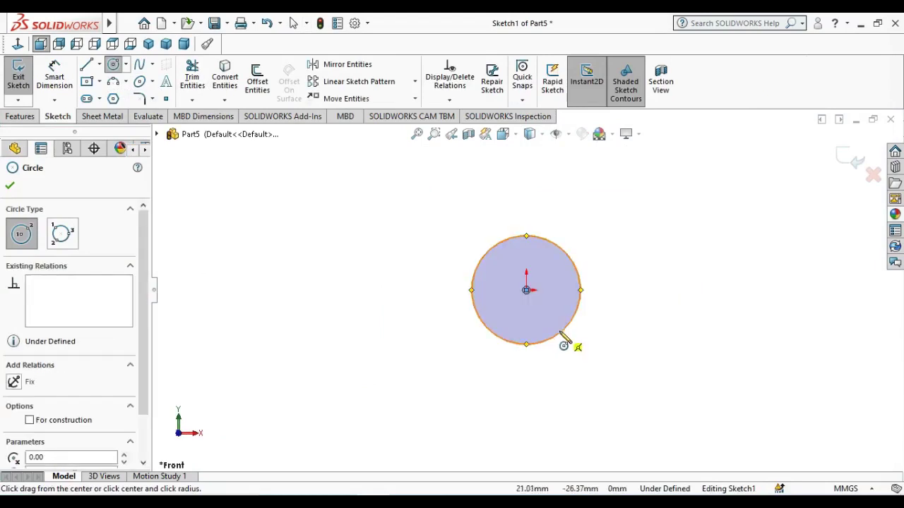
- Dimension the circle's diameter to 15 mm
right_drag(410, 338, 414, 275)
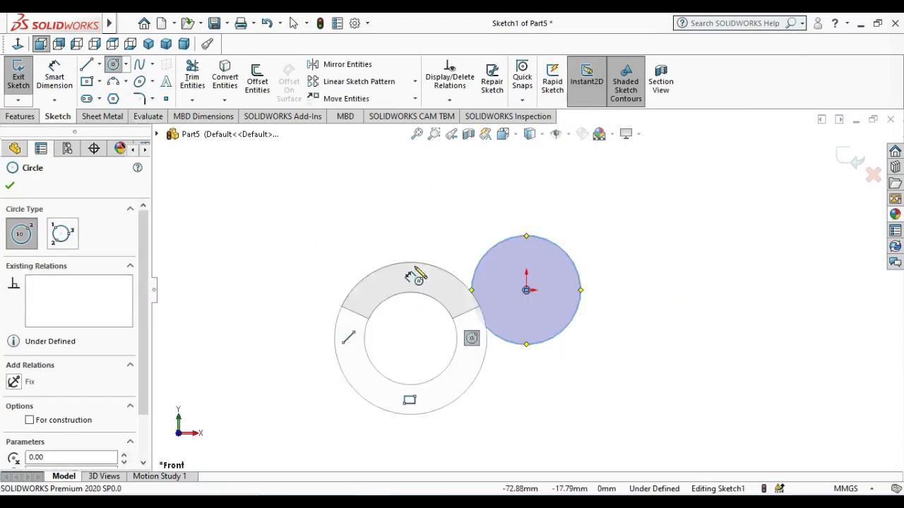
click(577, 319)
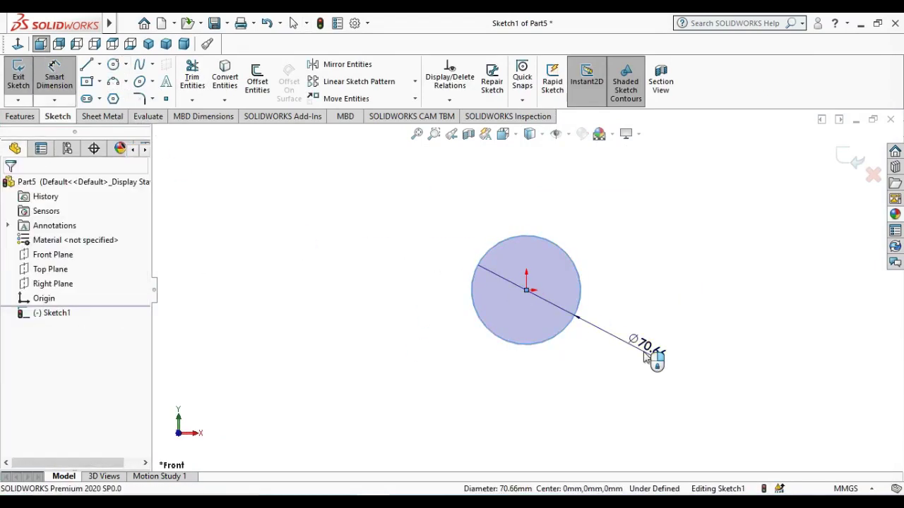
click(644, 355)
text(15)
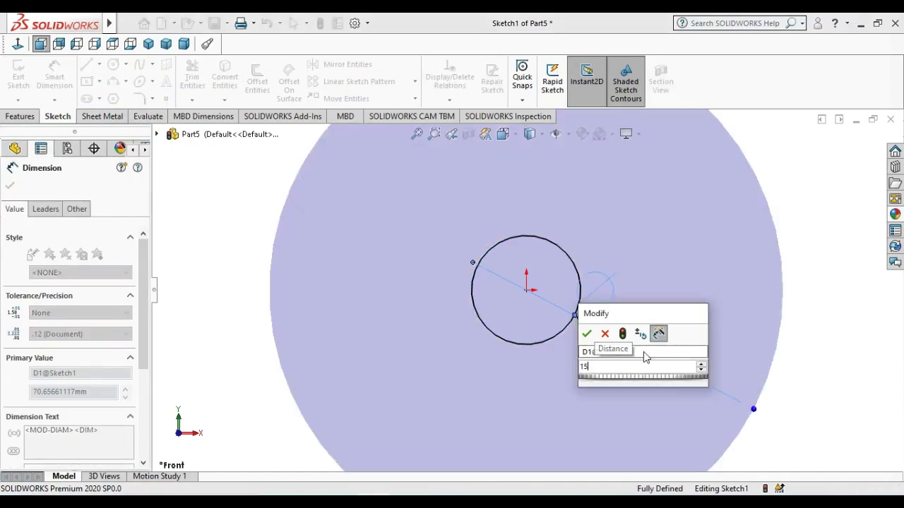
key(Return)
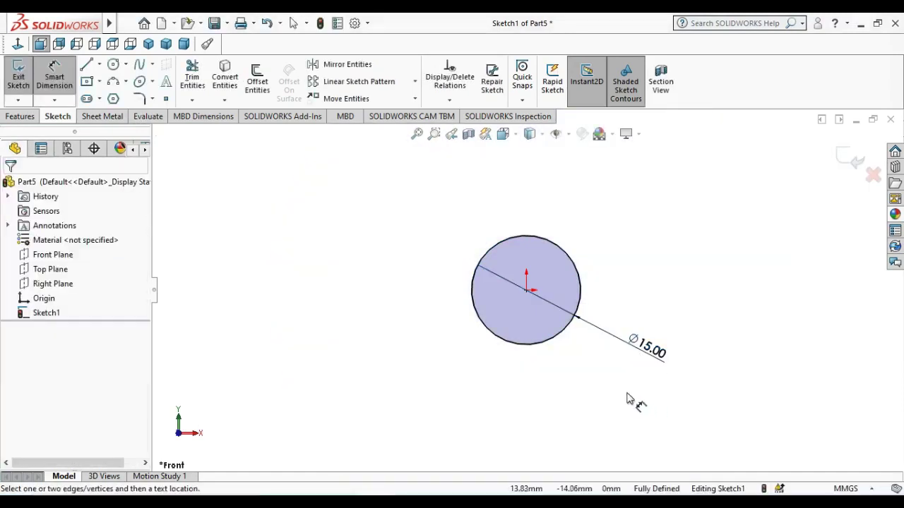
scroll(625, 395, up, 3)
scroll(623, 242, down, 2)
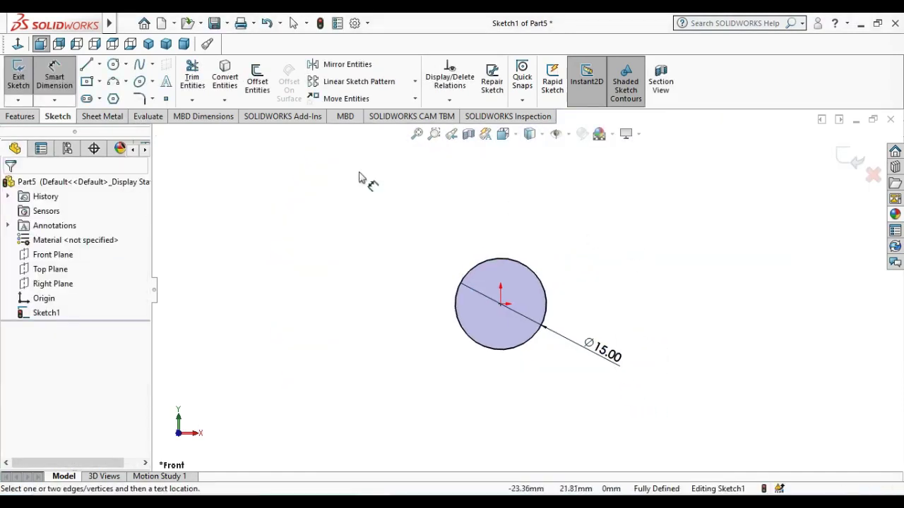
click(19, 119)
click(23, 79)
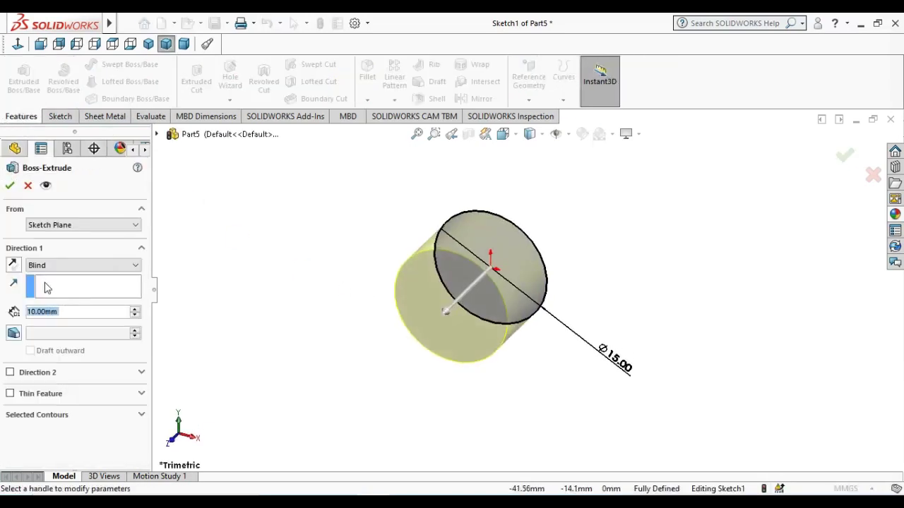
- Extrude the circle 170 mm in the reversed direction and view it isometrically
click(12, 265)
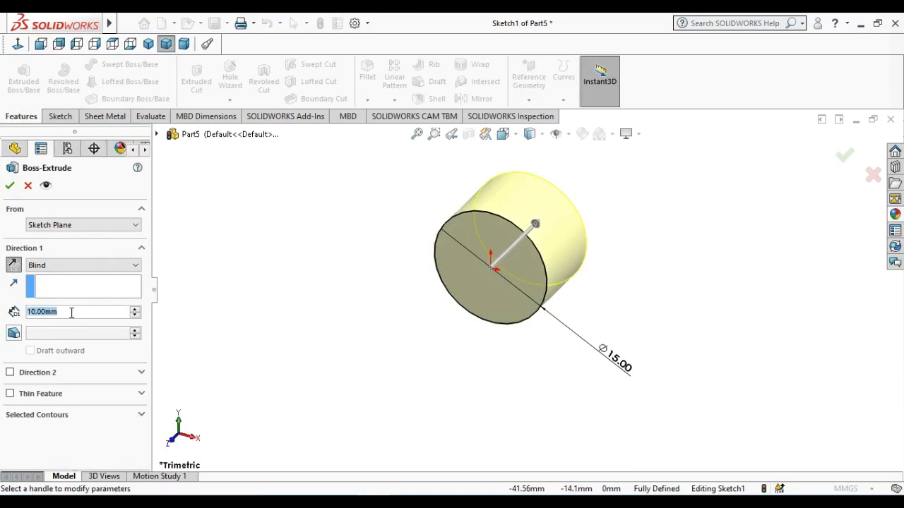
text(1700)
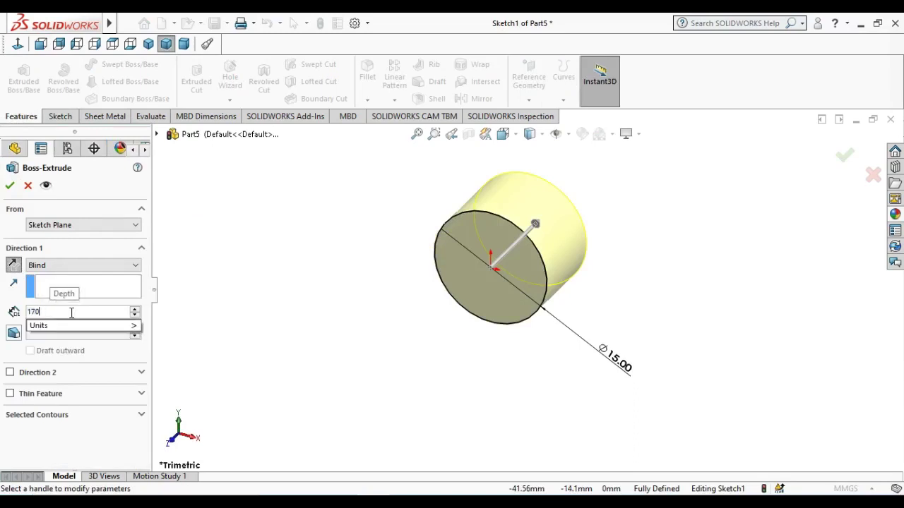
key(Return)
click(9, 185)
click(148, 43)
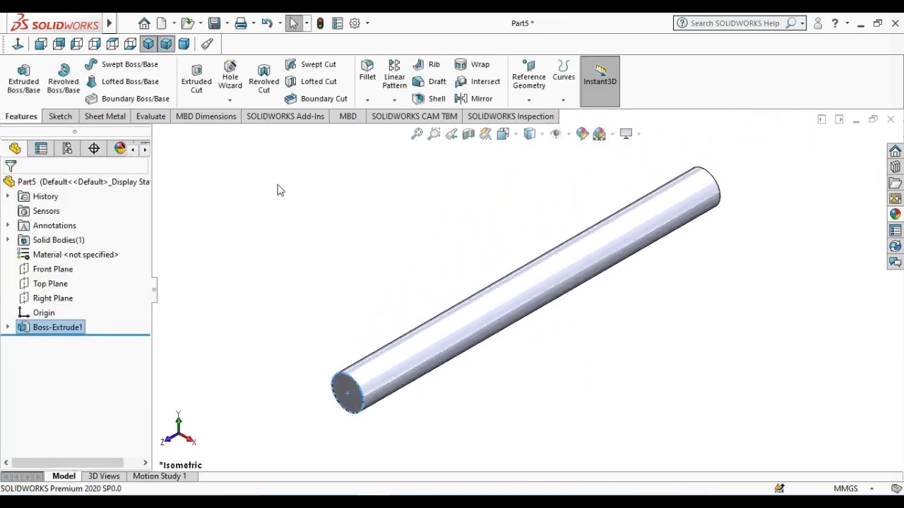
click(286, 205)
- Create Plane1 offset 22 mm from the rod's end face, flipped into the rod
click(529, 100)
click(541, 117)
click(339, 401)
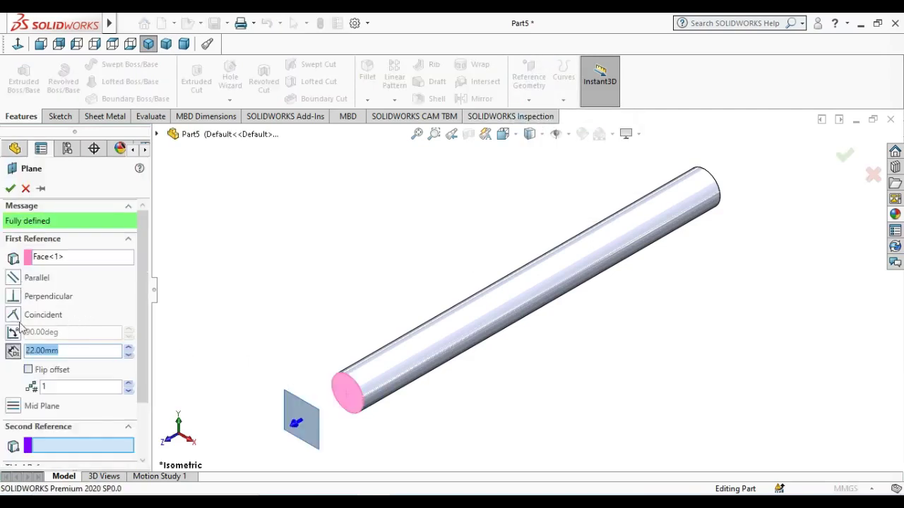
click(28, 370)
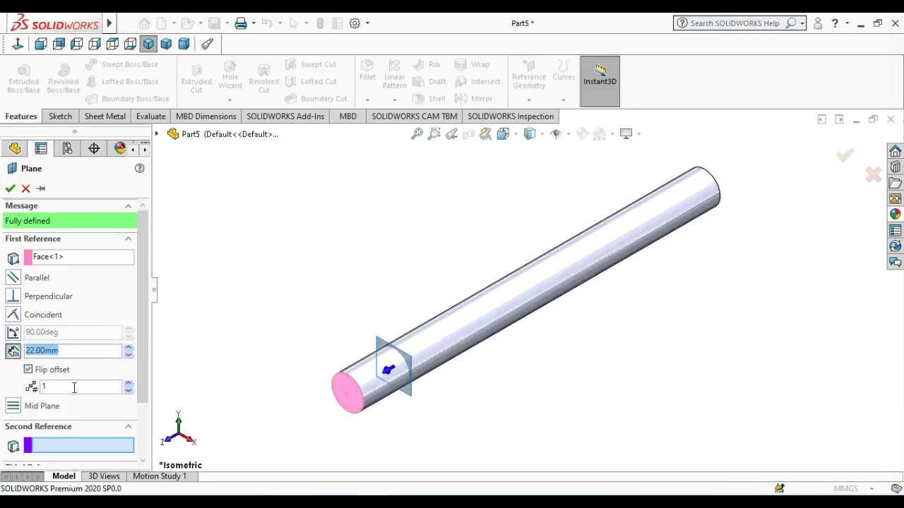
click(11, 188)
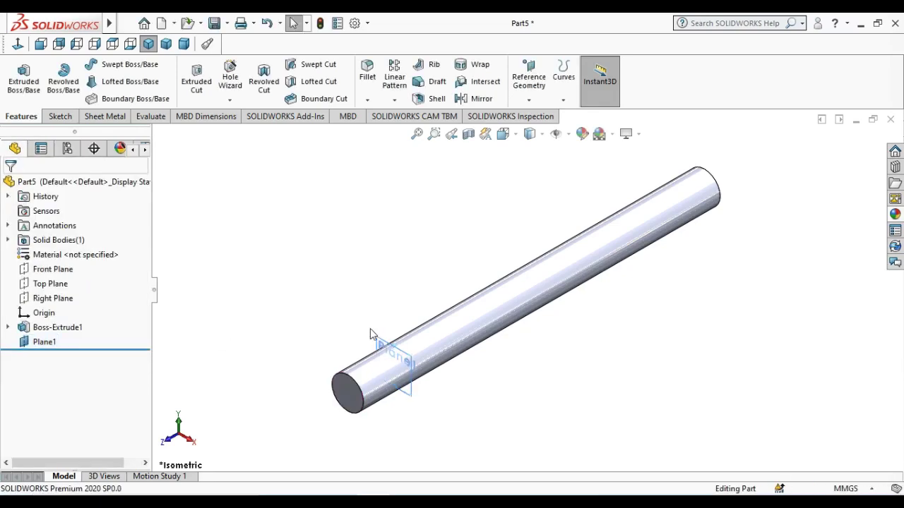
click(379, 344)
- Sketch on Plane1 and convert the rod's end-face edge into a circle
right_click(379, 339)
click(407, 307)
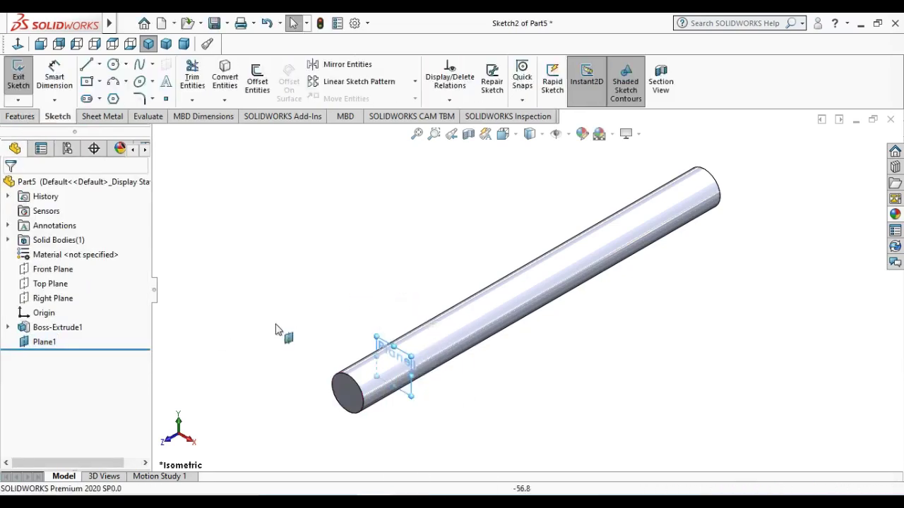
click(348, 393)
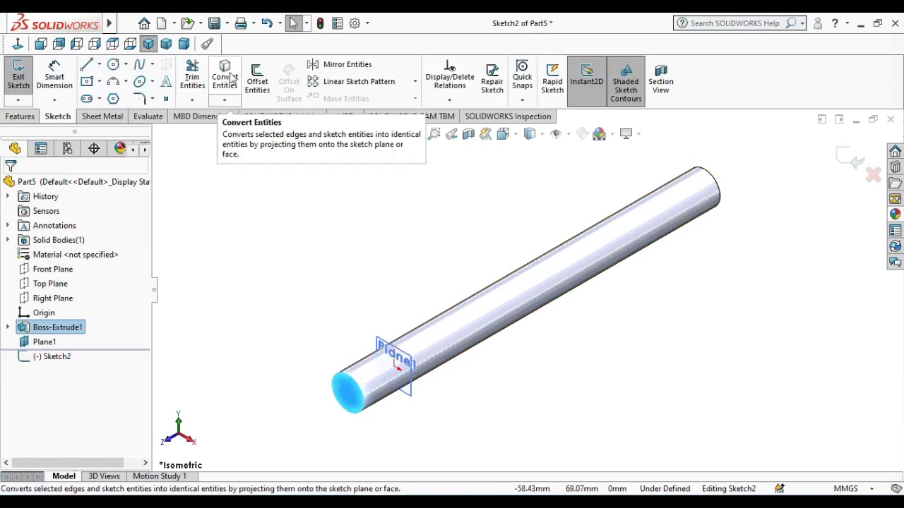
click(231, 77)
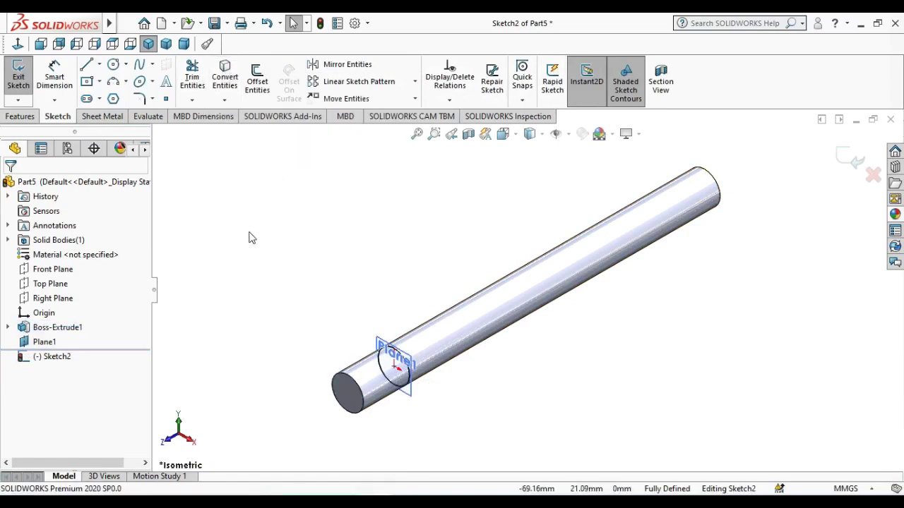
click(850, 159)
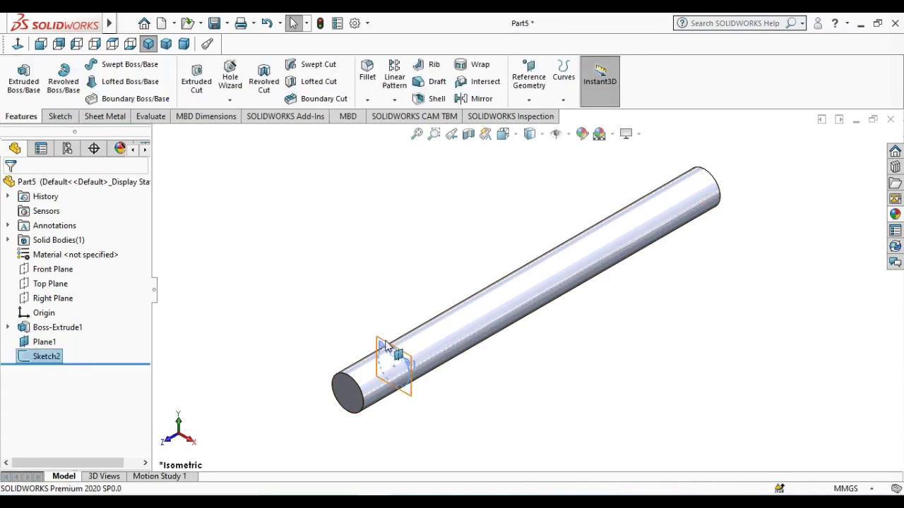
- Discard an extra empty sketch and hide Plane1
right_click(383, 322)
click(424, 299)
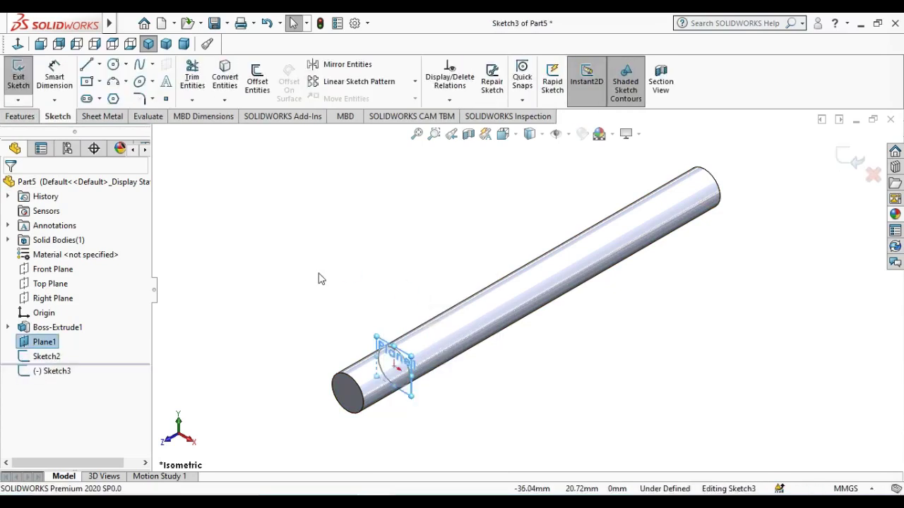
right_click(387, 344)
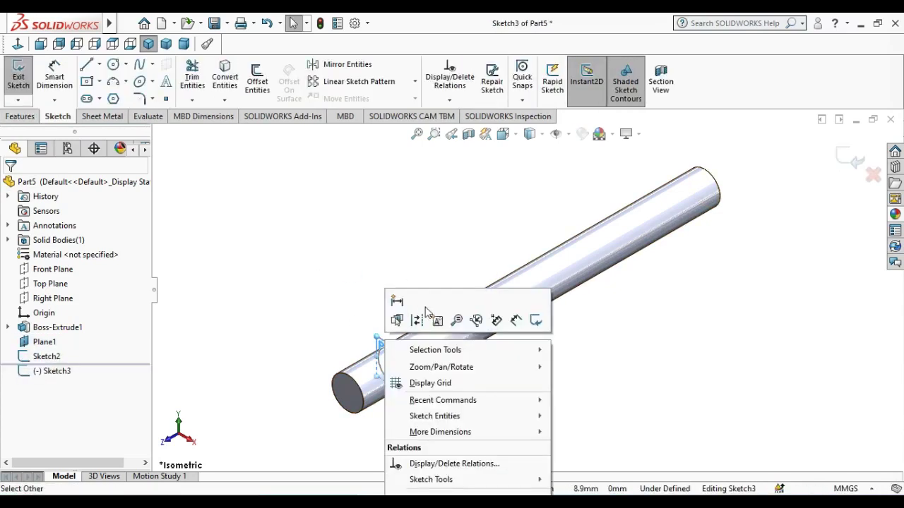
key(Escape)
click(873, 175)
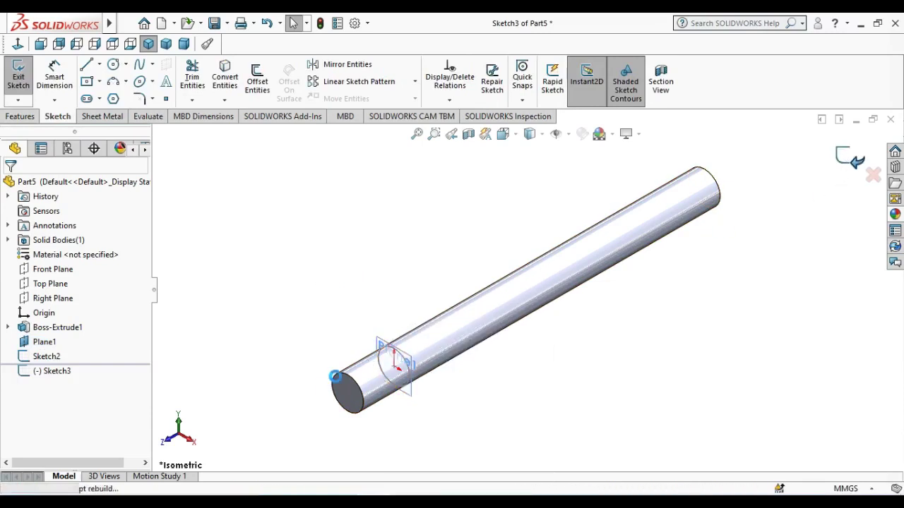
right_click(381, 345)
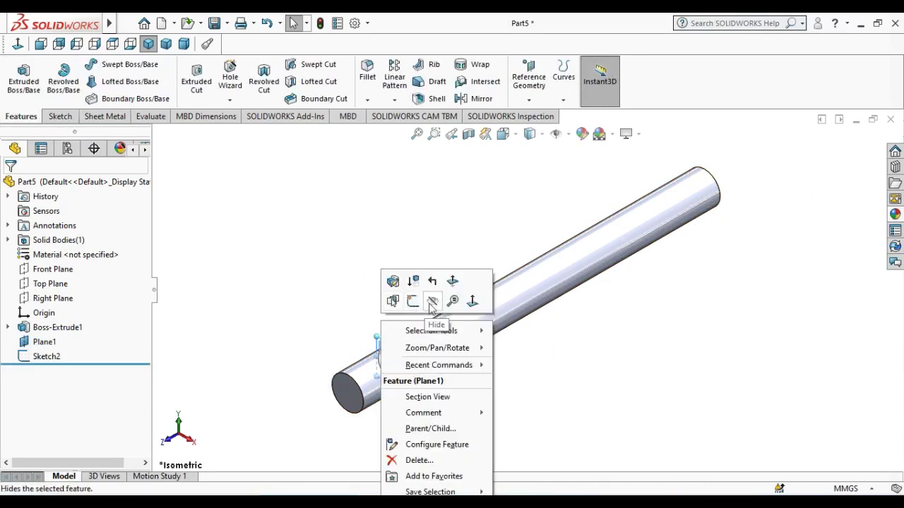
key(Escape)
click(531, 100)
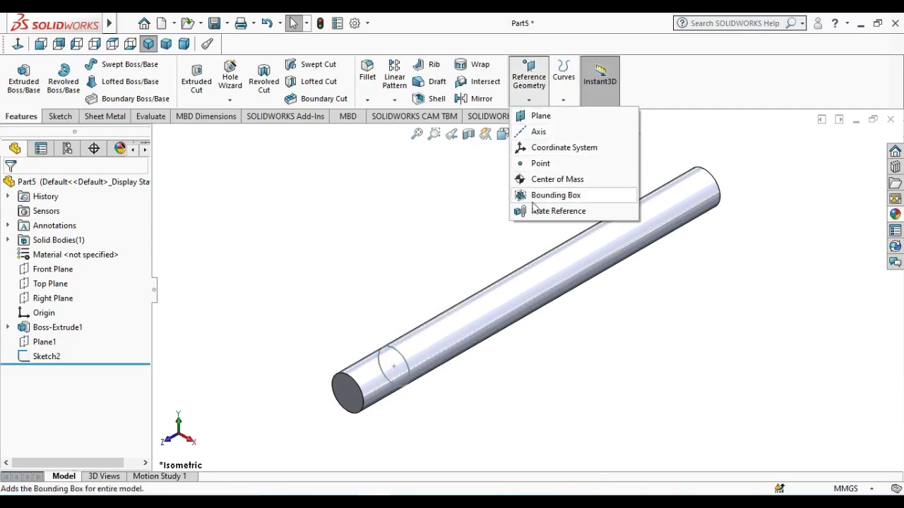
- Create a helix on Sketch2: 1 mm pitch, 95 revolutions, 180° start angle, reversed direction
click(562, 100)
click(586, 196)
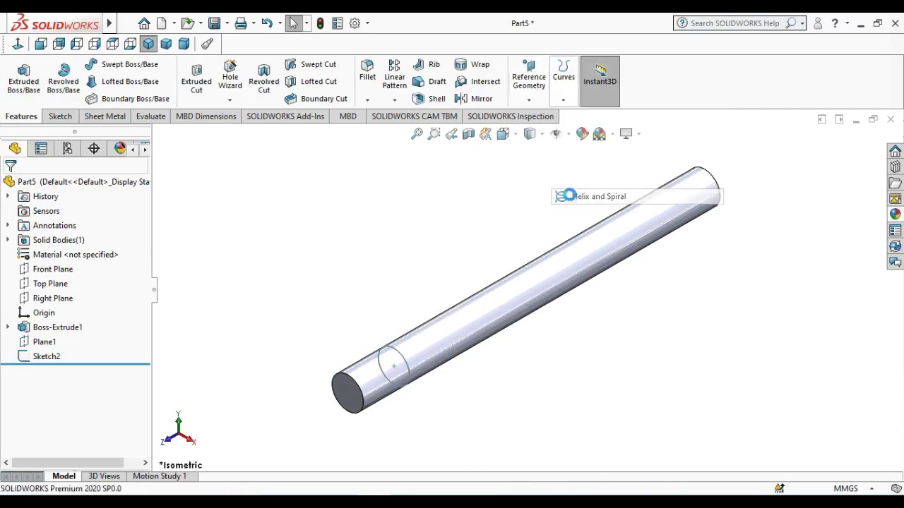
click(397, 356)
text(95)
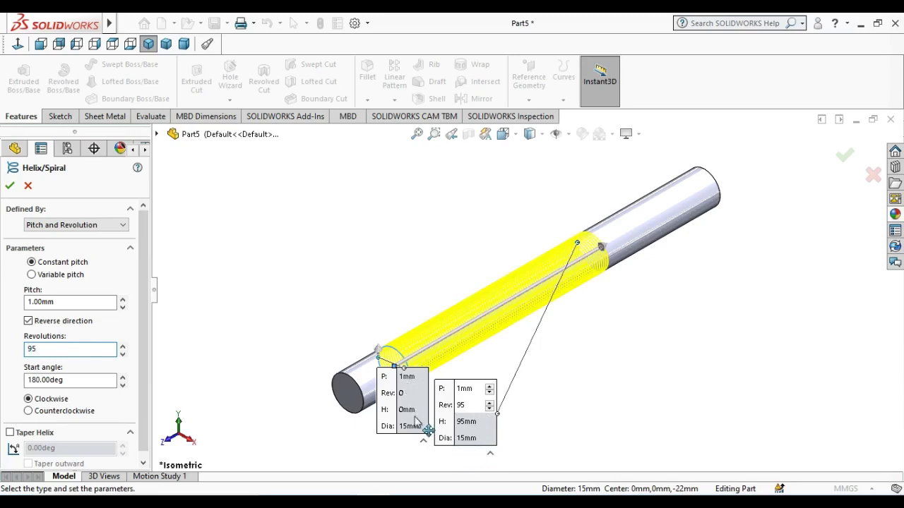
click(11, 185)
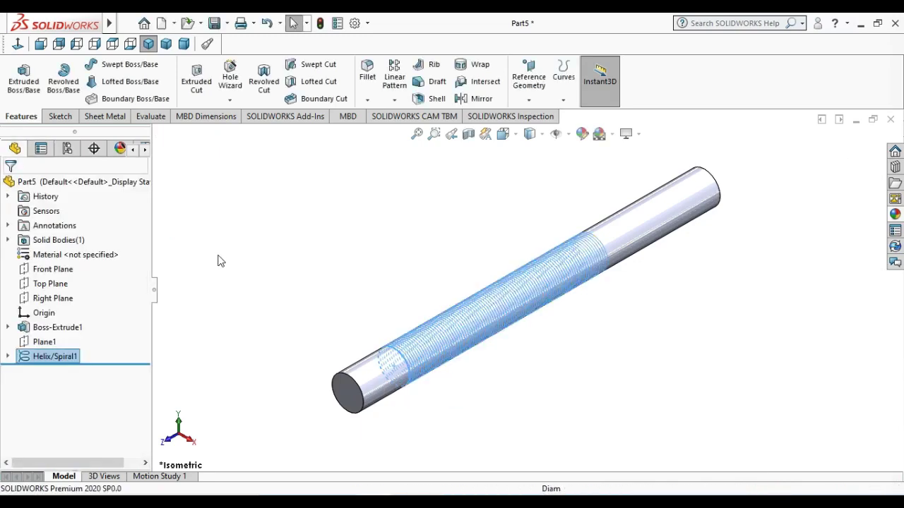
click(526, 99)
- Create Plane2 perpendicular to the helix at its start point
click(531, 117)
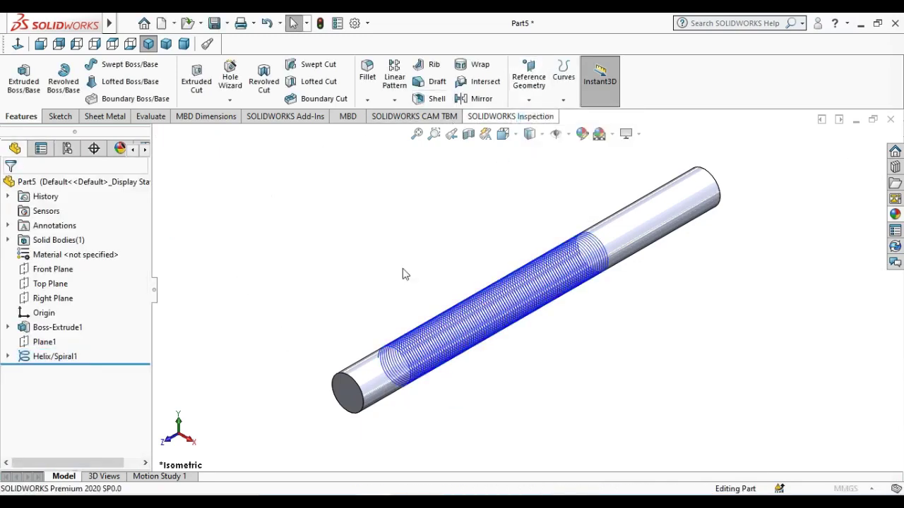
click(375, 361)
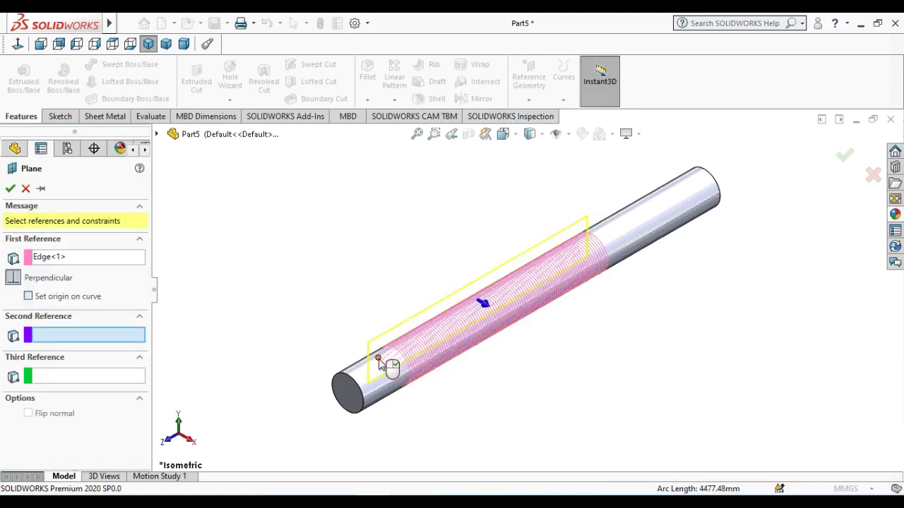
click(337, 342)
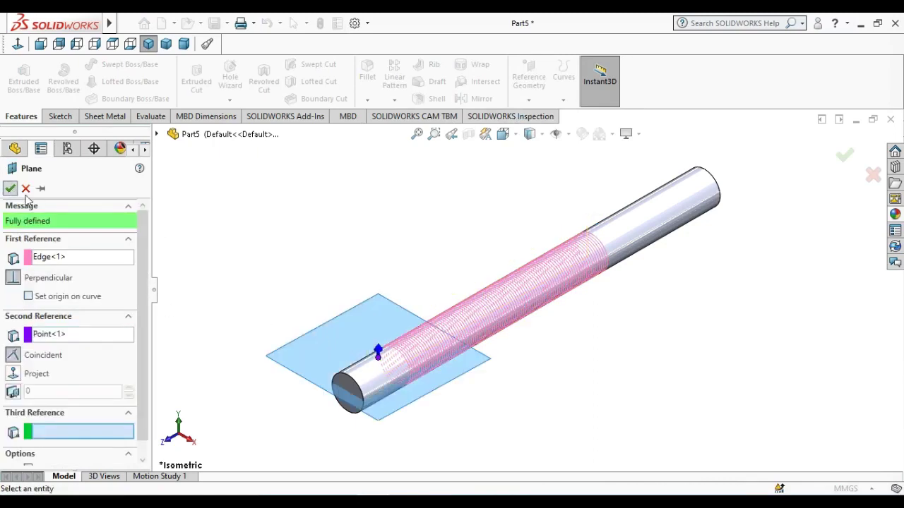
click(11, 190)
- Open a new sketch on Plane2
click(313, 329)
right_click(319, 331)
click(343, 300)
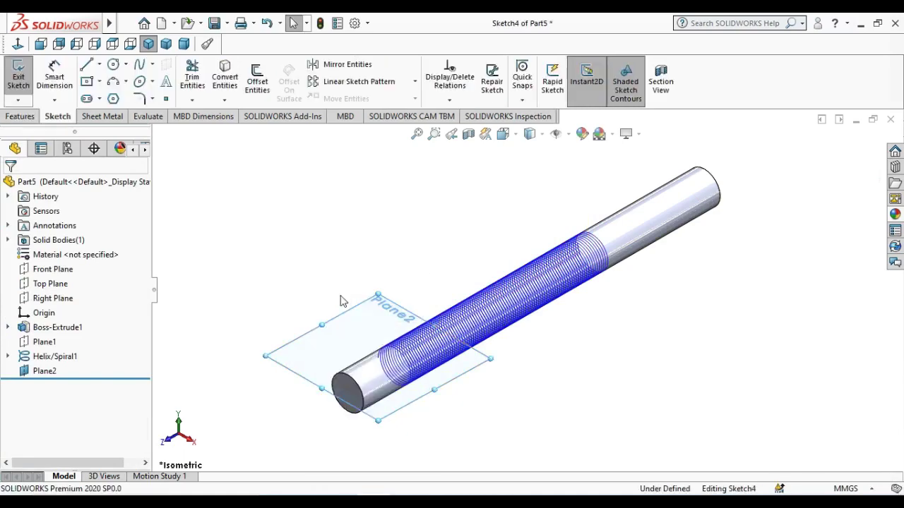
- View Plane2 straight on and draw a small circle beside the rod near the helix start
click(18, 43)
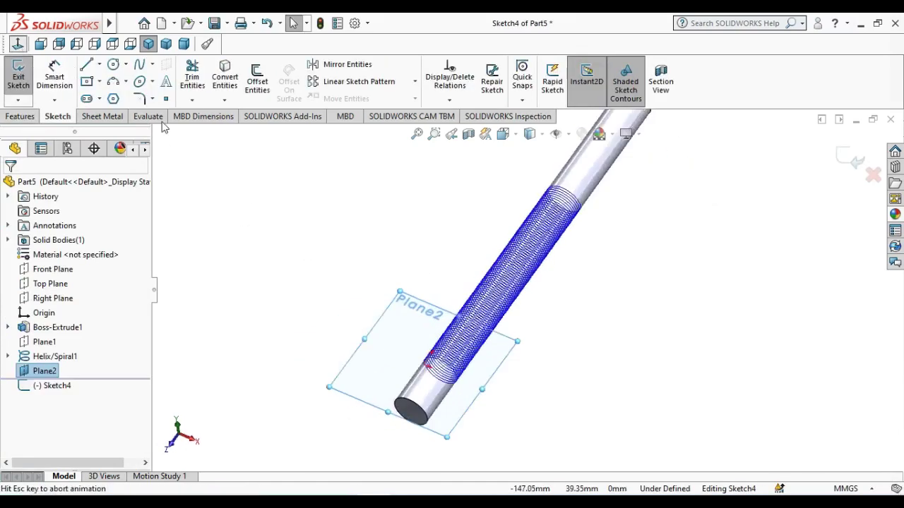
scroll(534, 406, down, 1)
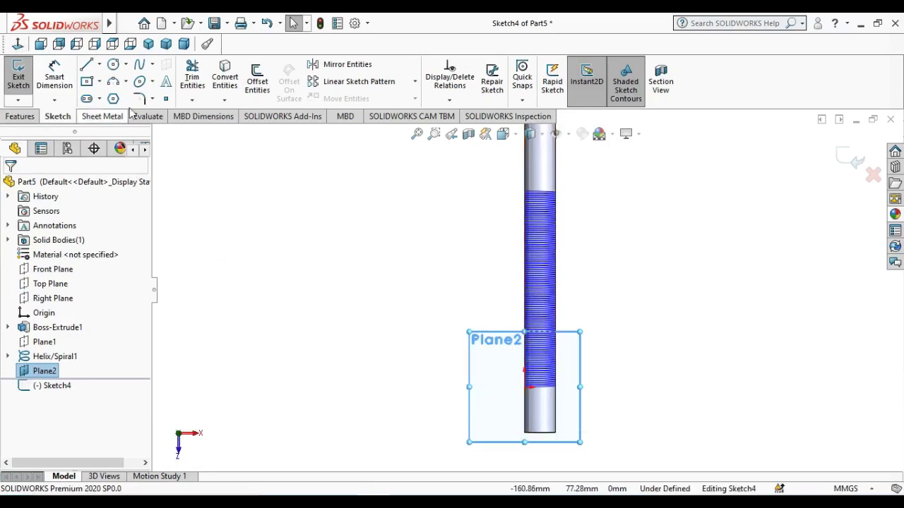
click(113, 67)
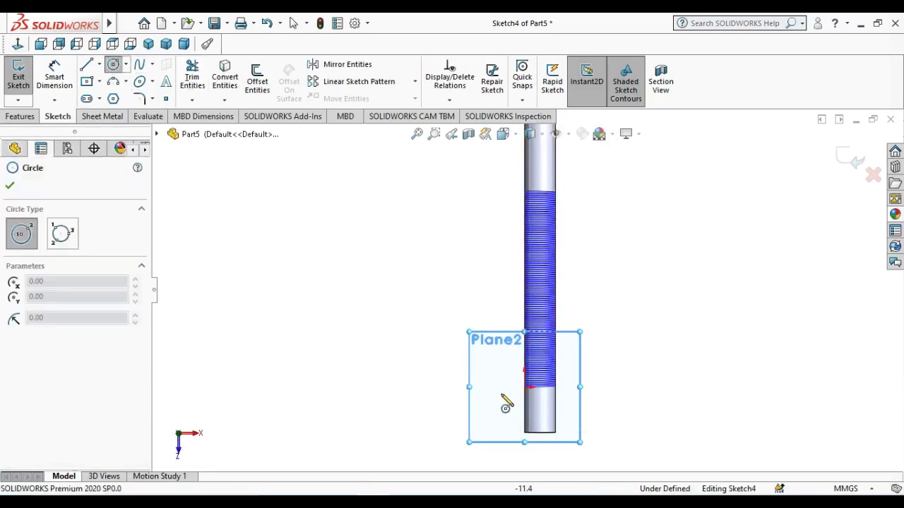
click(504, 389)
click(521, 415)
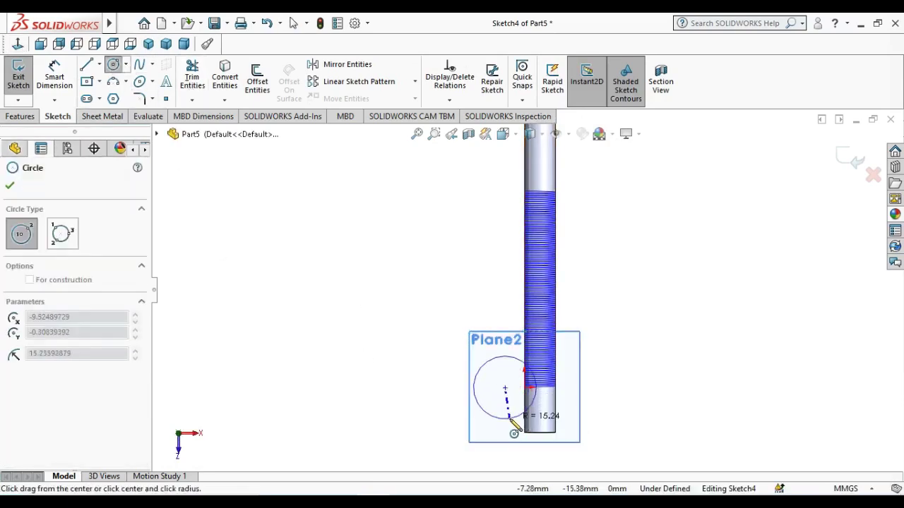
key(Escape)
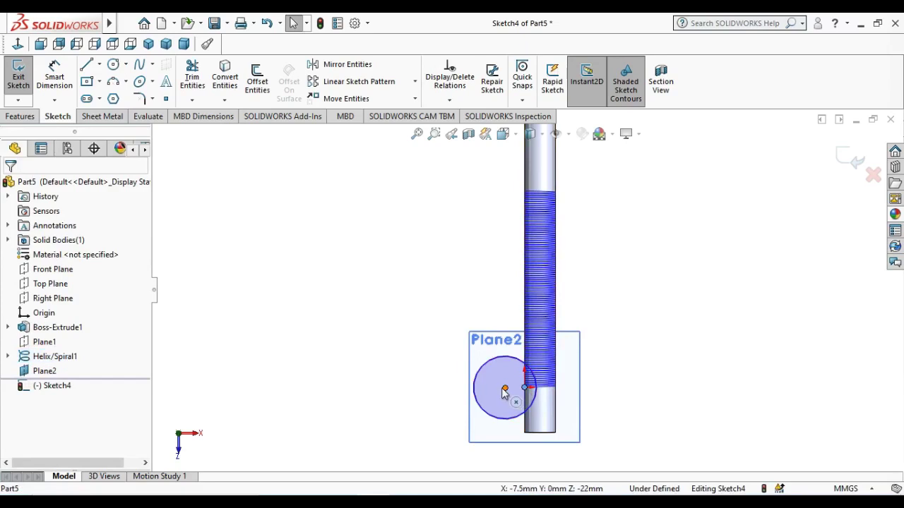
click(503, 389)
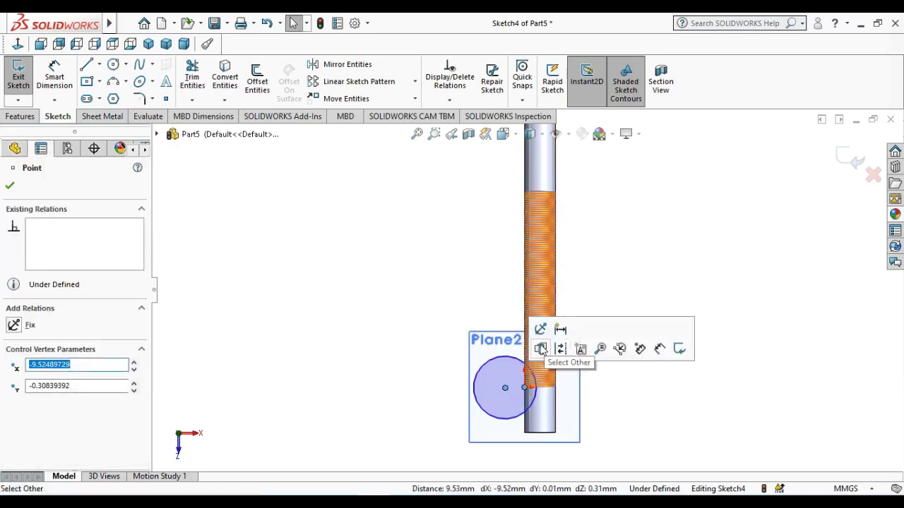
click(411, 371)
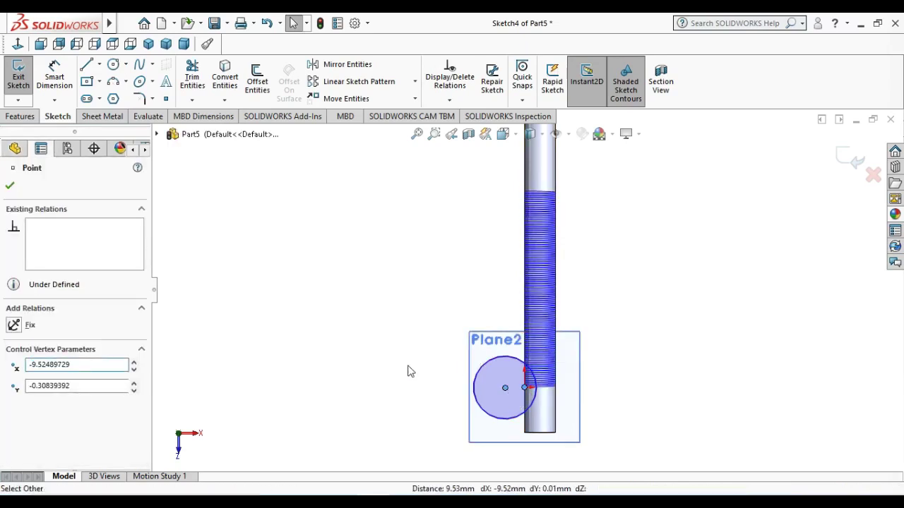
click(506, 389)
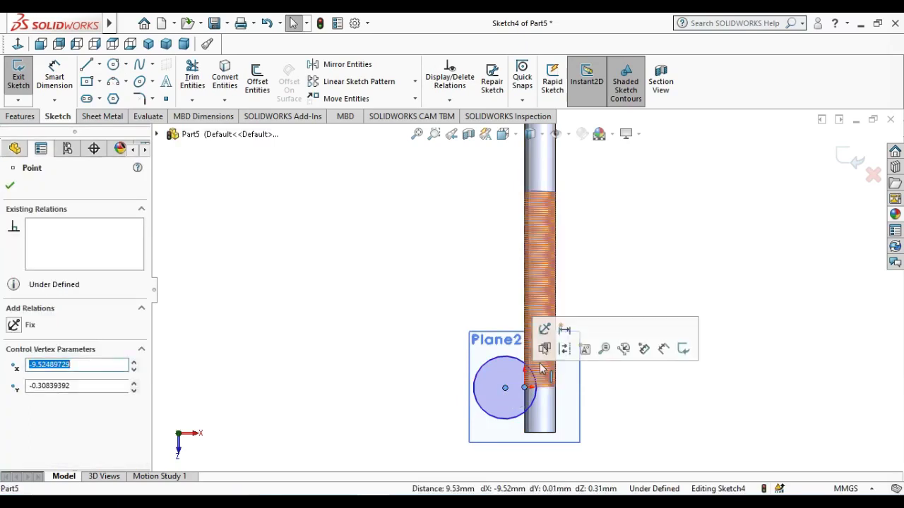
click(400, 400)
scroll(570, 415, down, 2)
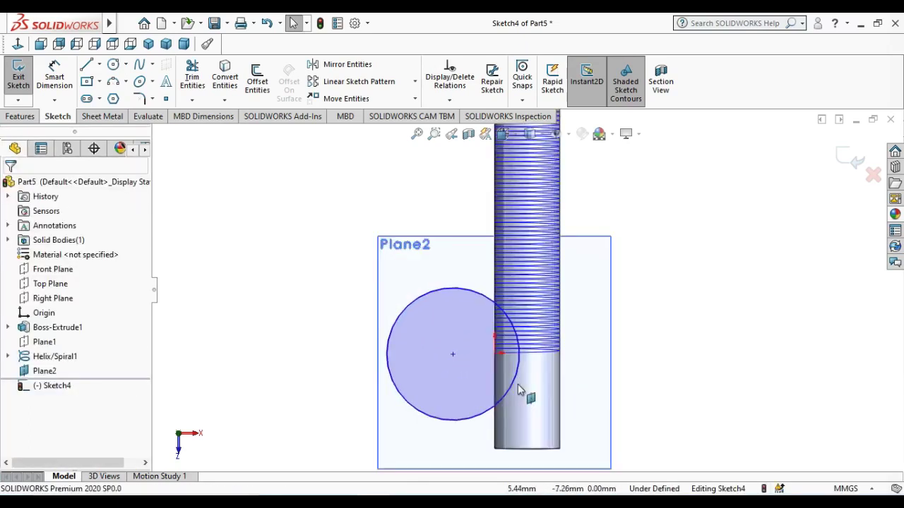
- Drag the circle's centre onto the helix's starting point
scroll(521, 393, down, 3)
scroll(492, 359, down, 1)
click(505, 311)
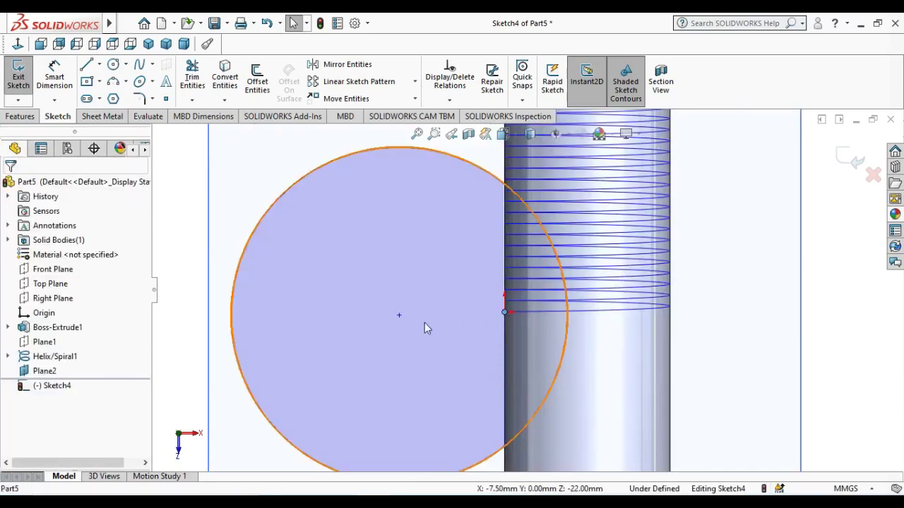
click(399, 317)
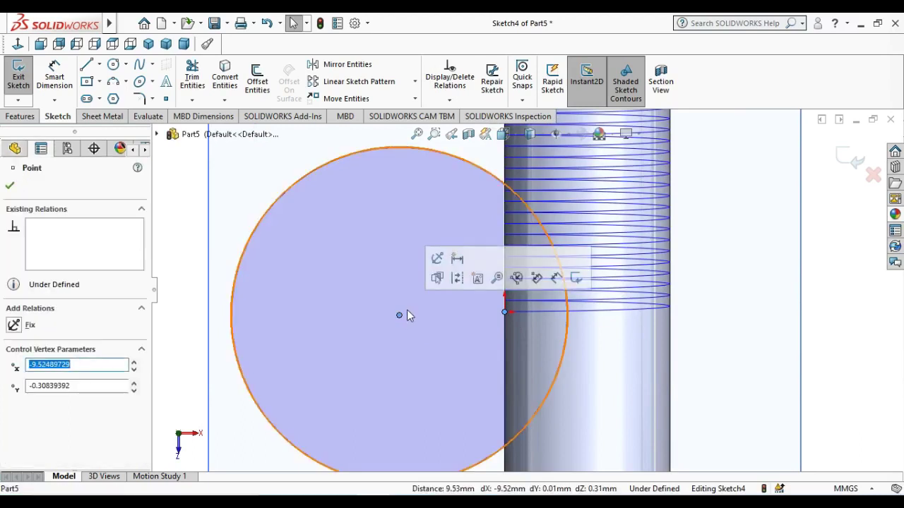
key(Escape)
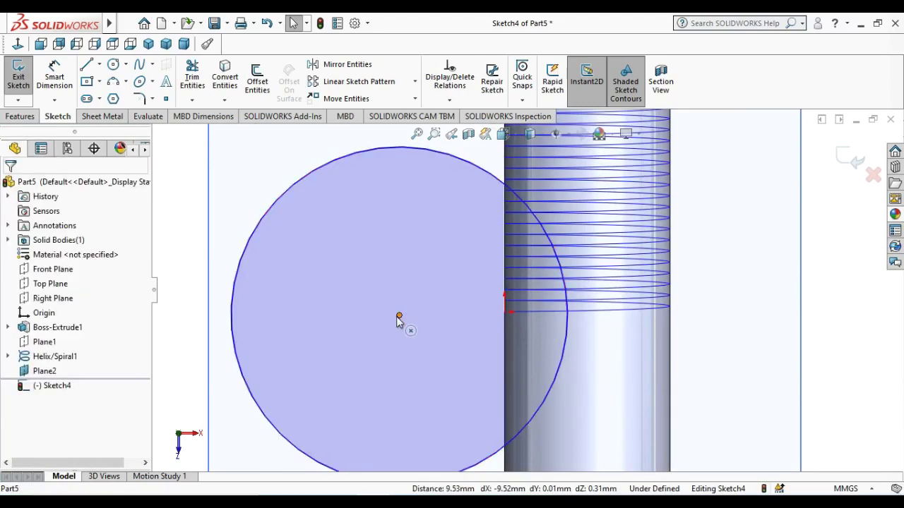
drag(399, 315, 504, 311)
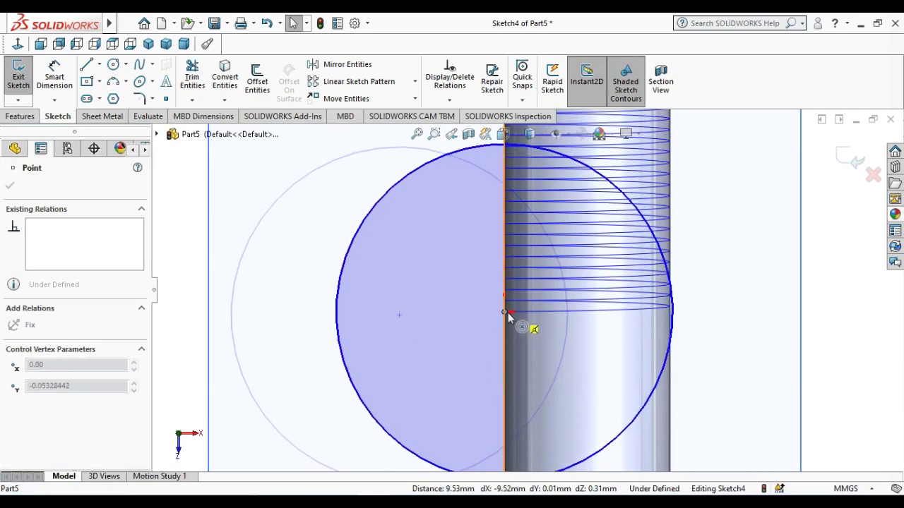
mouse_move(505, 311)
mouse_down()
mouse_move(504, 295)
mouse_move(502, 311)
mouse_up()
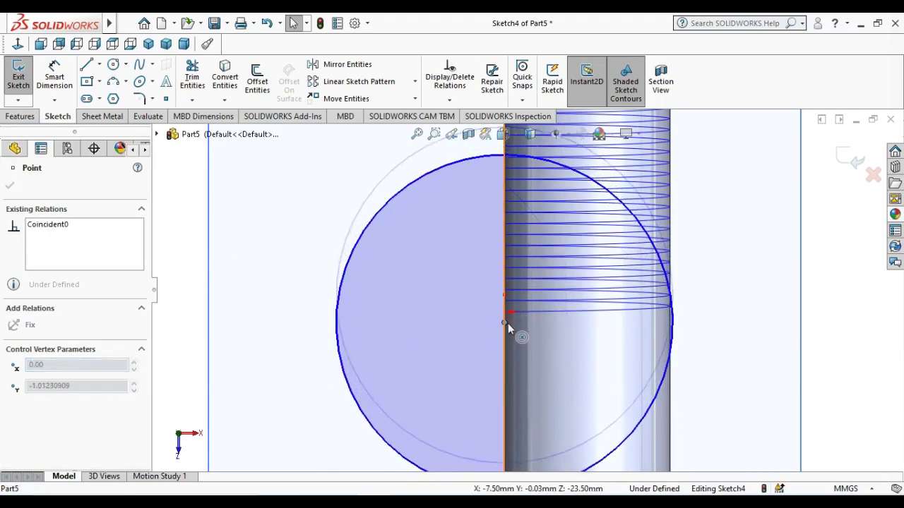
drag(502, 311, 505, 313)
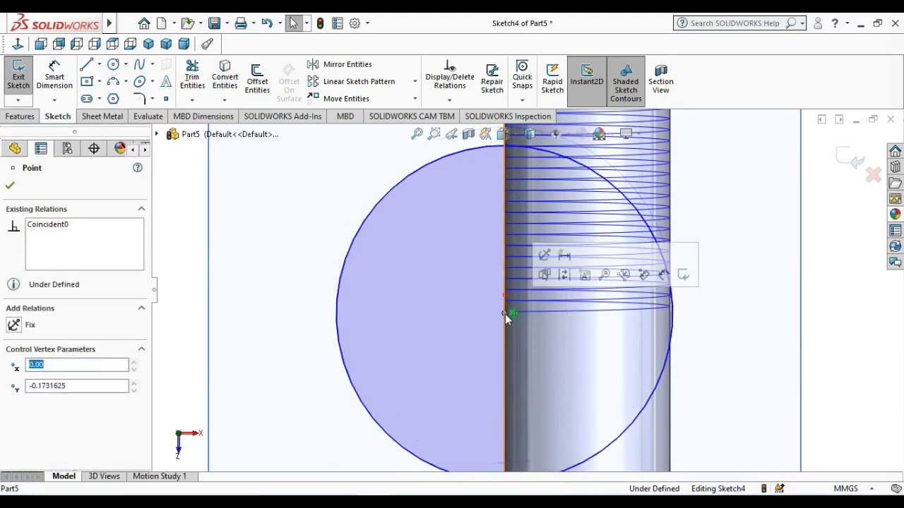
- Fine-tune the circle centre to sit about 0.02 mm from the helix start
scroll(505, 314, down, 5)
scroll(513, 311, down, 3)
key(Escape)
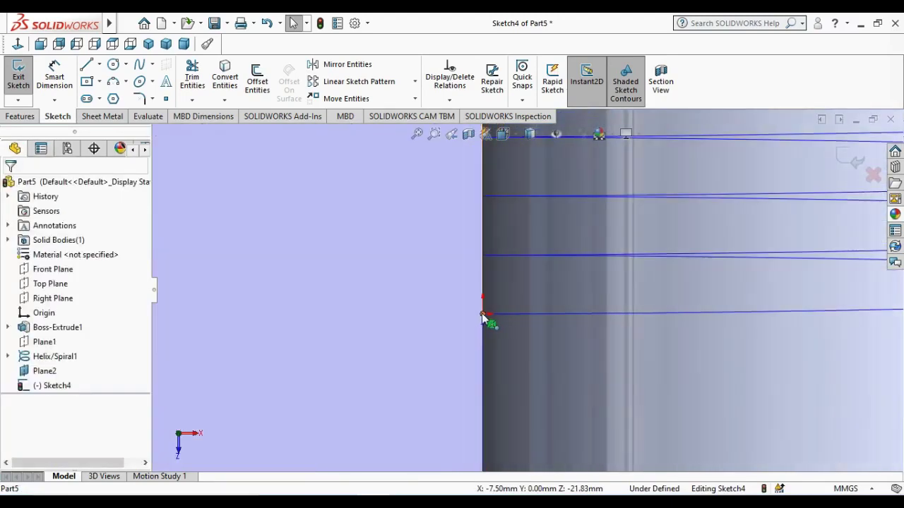
click(481, 324)
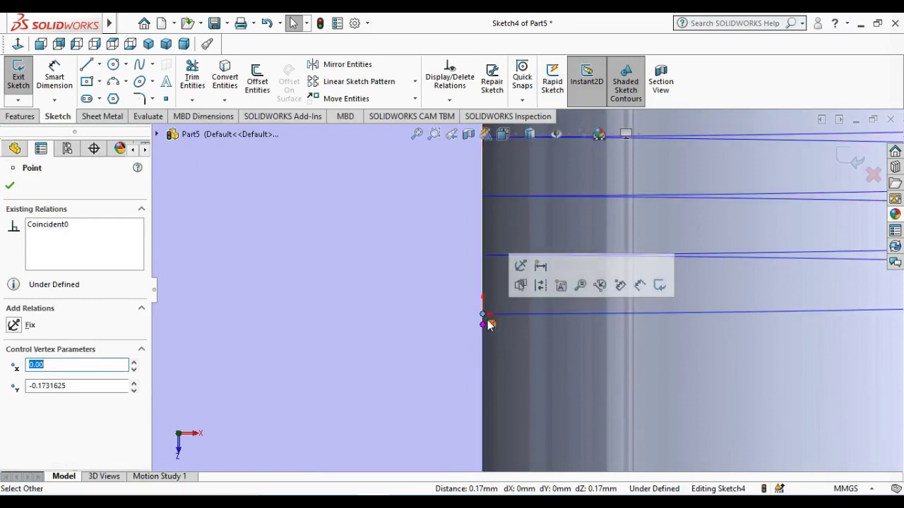
drag(486, 320, 484, 312)
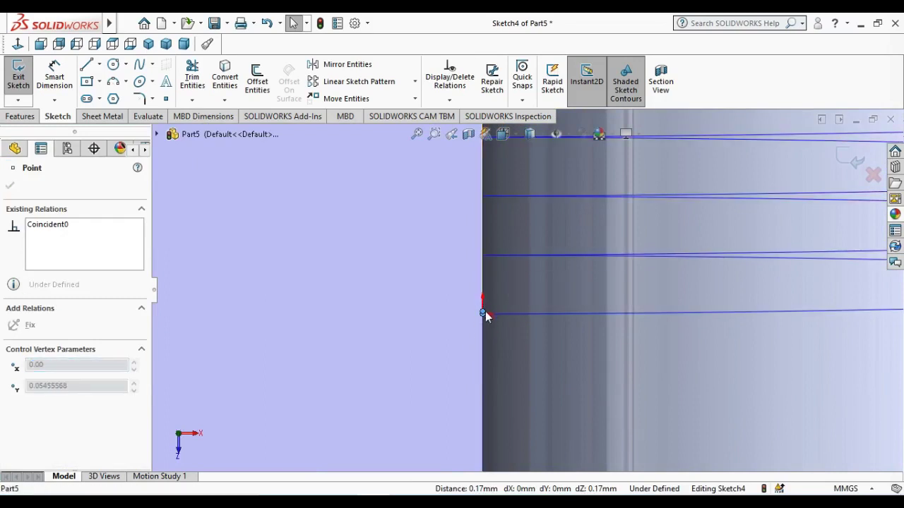
scroll(501, 320, up, 3)
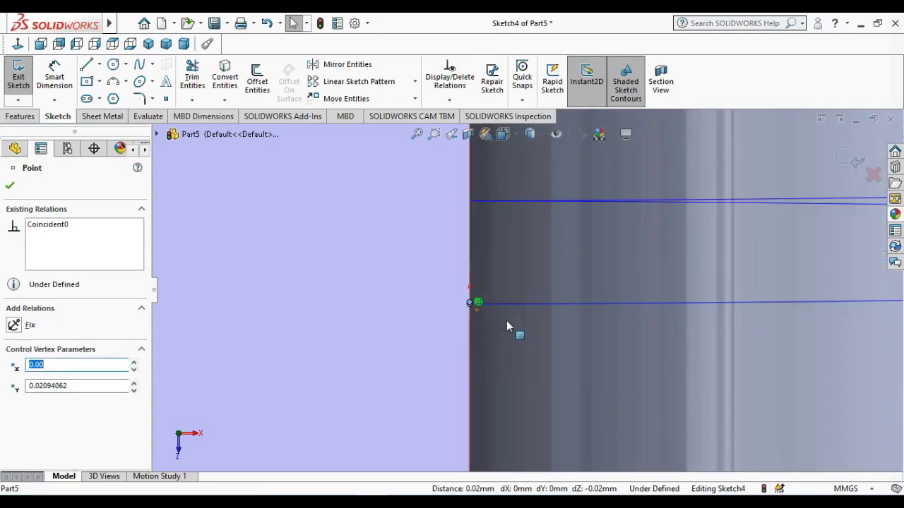
scroll(503, 328, up, 3)
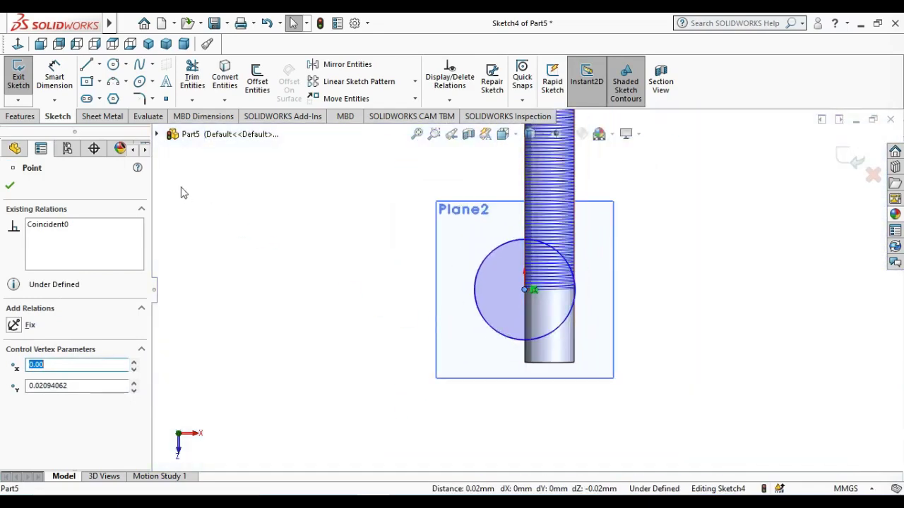
click(285, 258)
click(55, 76)
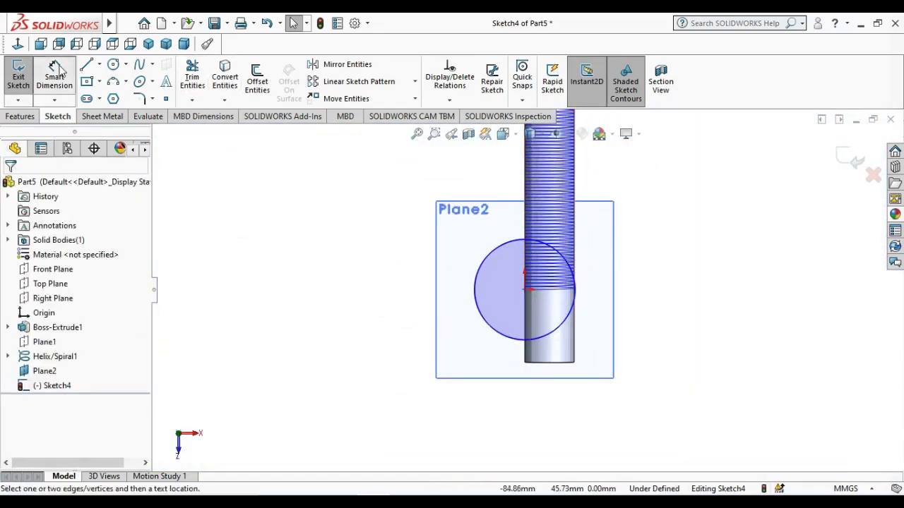
- Dimension the profile circle's diameter to 0.5 mm
click(513, 340)
click(493, 363)
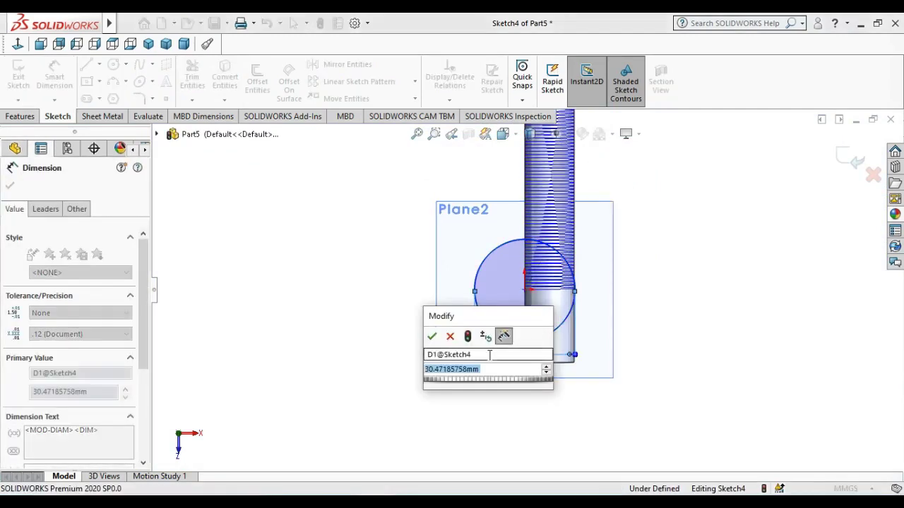
text(0.5)
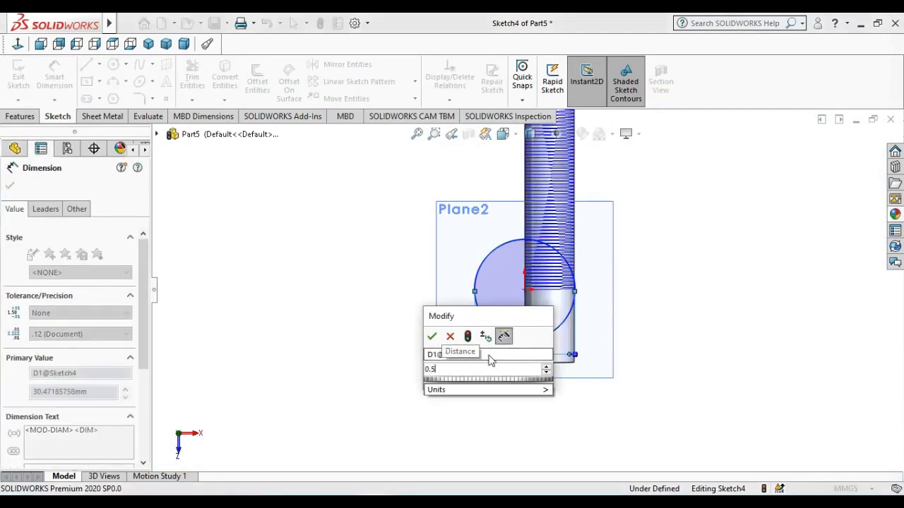
key(Return)
scroll(535, 284, down, 4)
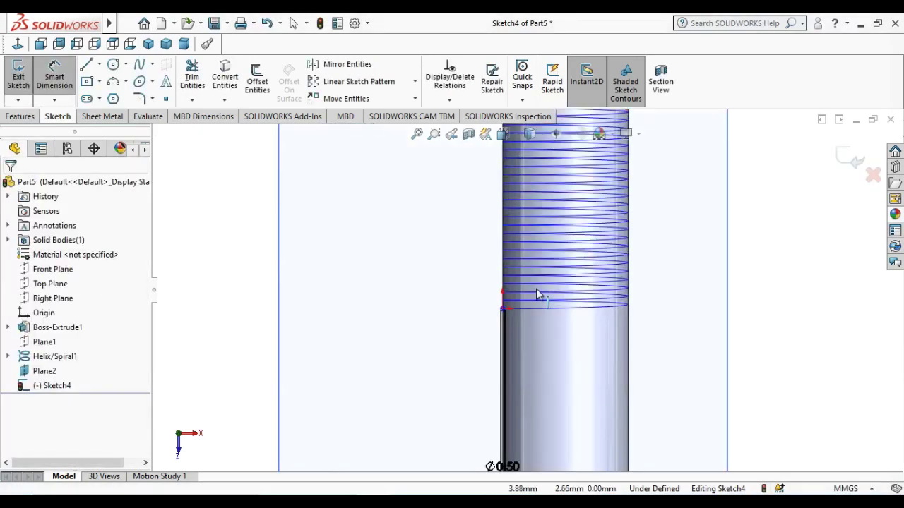
scroll(508, 313, down, 2)
scroll(460, 319, down, 4)
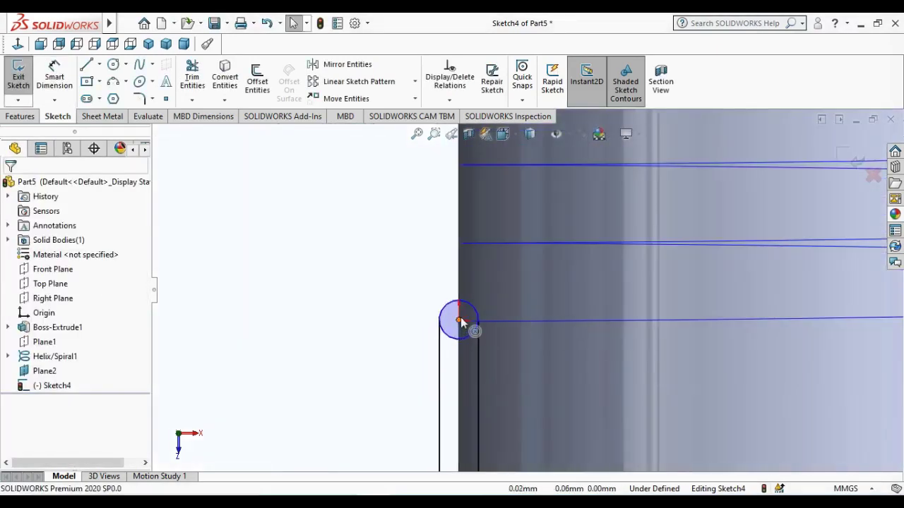
- Add a Pierce relation between the circle's centre and the helix, fully defining Sketch4
drag(460, 319, 419, 365)
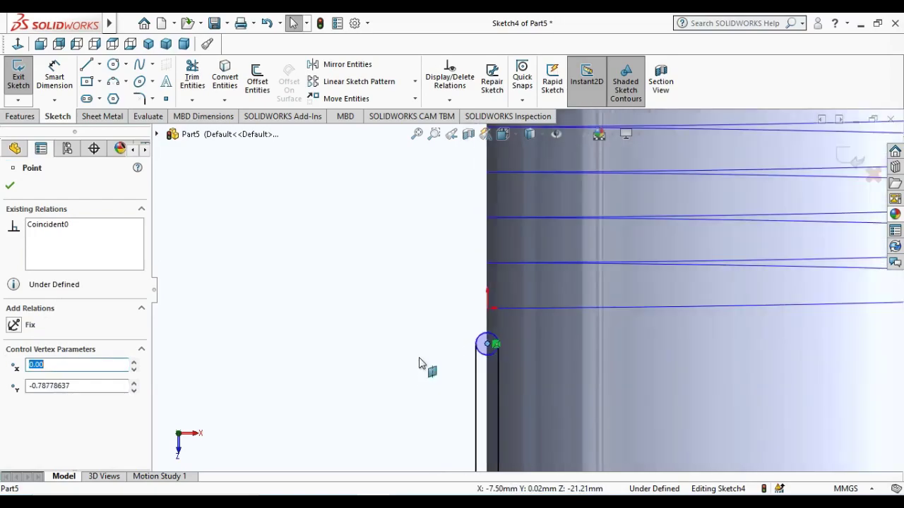
mouse_move(426, 370)
middle_down()
mouse_move(550, 376)
mouse_move(508, 364)
middle_up()
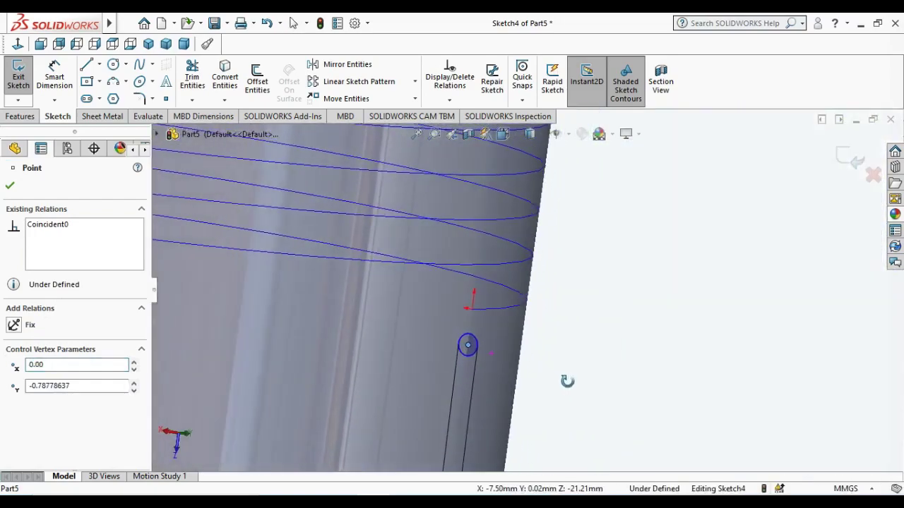
click(464, 346)
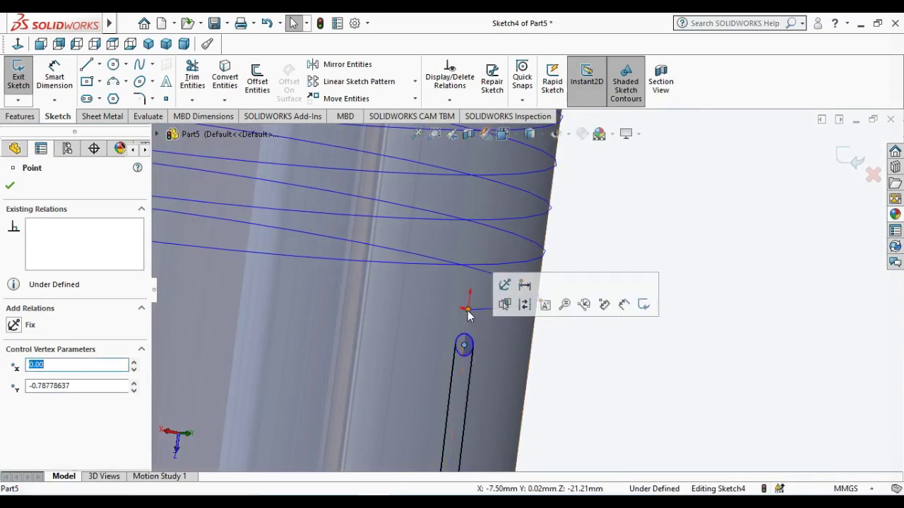
click(467, 311)
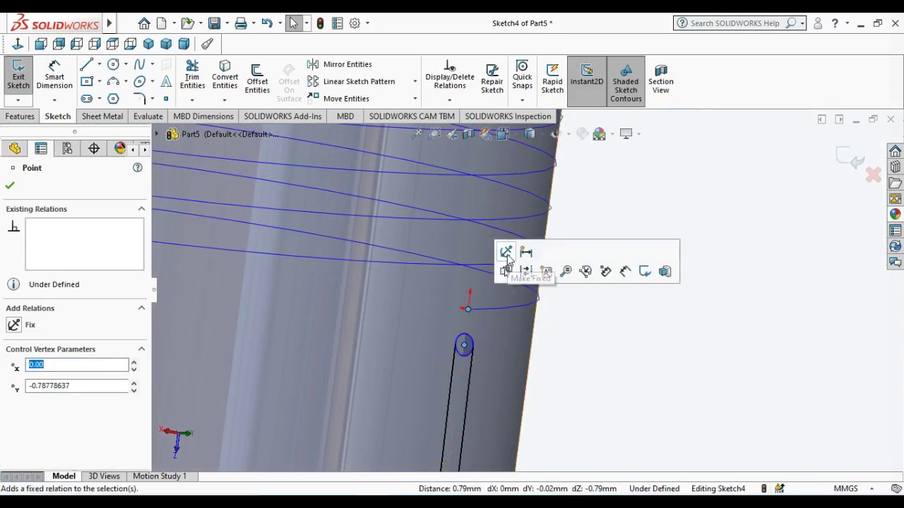
click(628, 357)
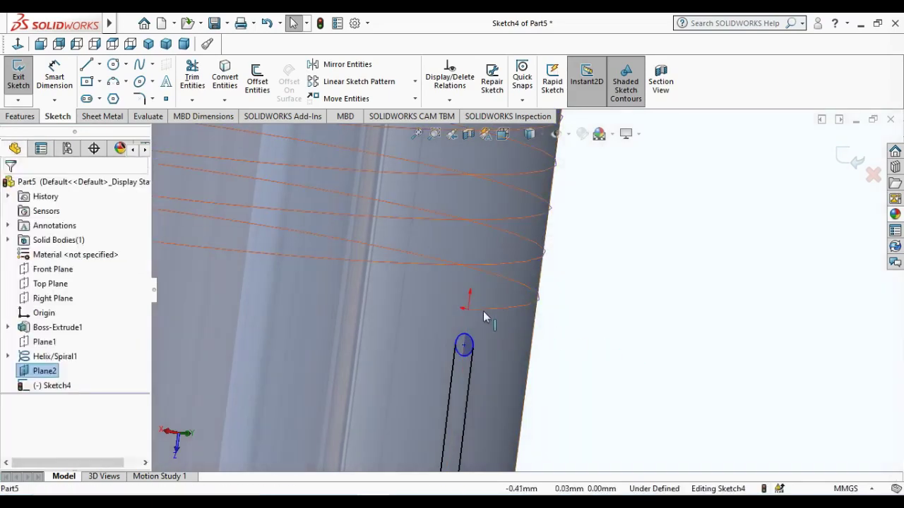
click(464, 344)
click(591, 352)
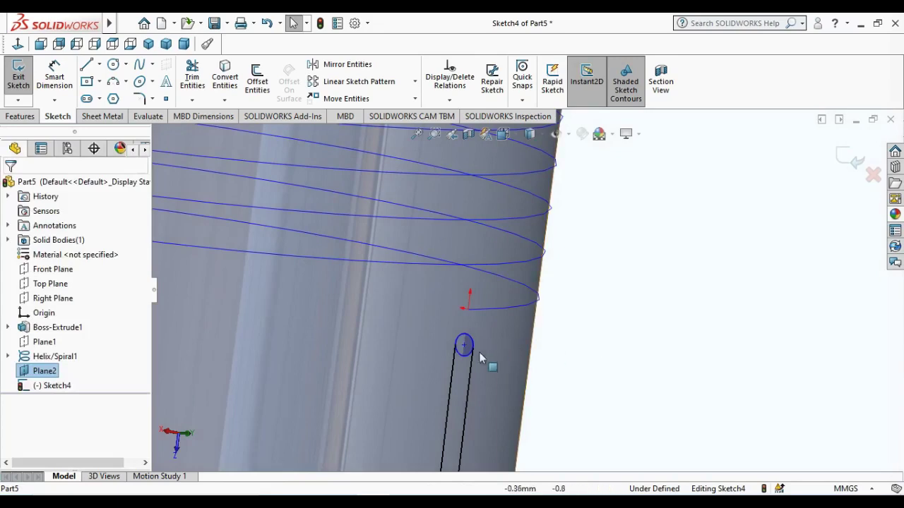
drag(465, 344, 466, 313)
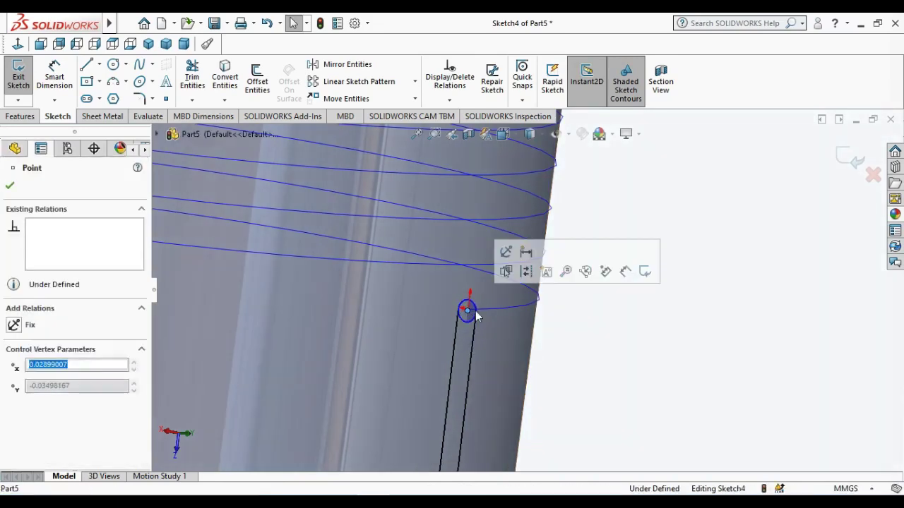
ctrl+click(485, 310)
click(524, 251)
click(637, 351)
- Switch to the isometric view and close the thread-profile sketch
key(z)
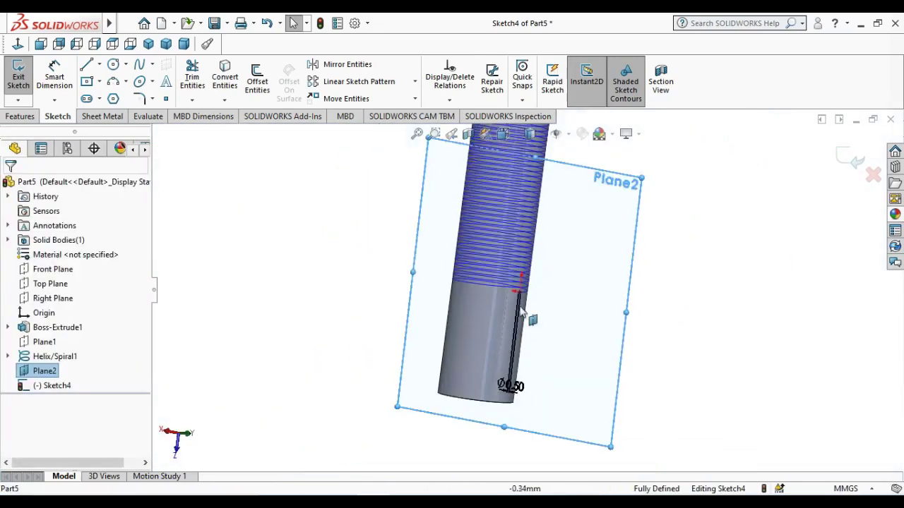
click(149, 44)
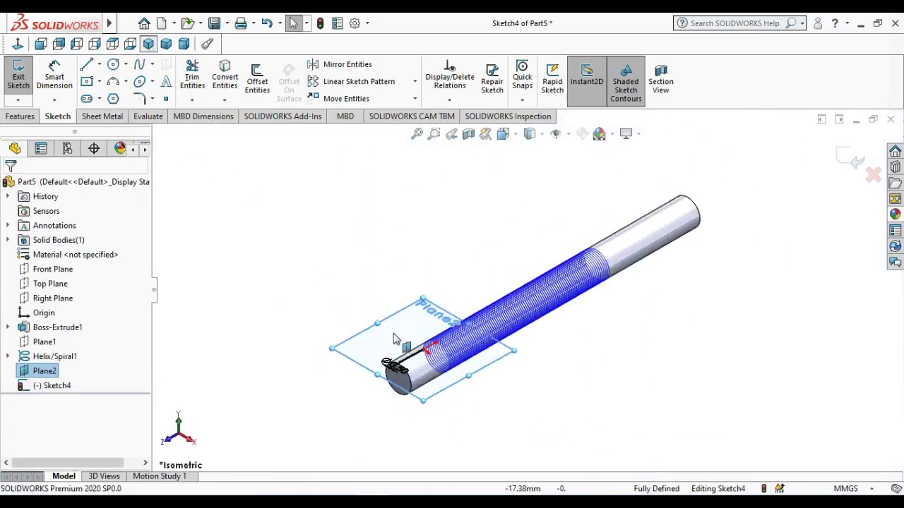
scroll(396, 346, down, 4)
scroll(406, 337, up, 3)
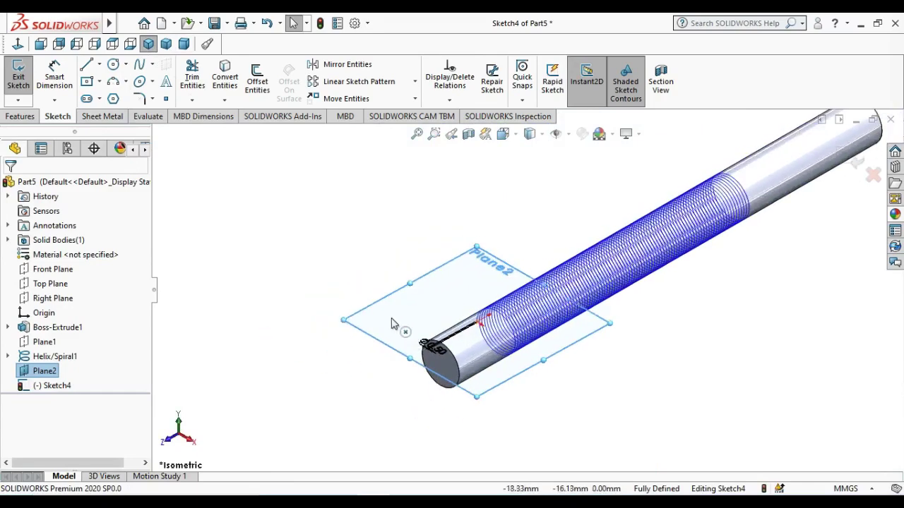
key(Escape)
click(857, 161)
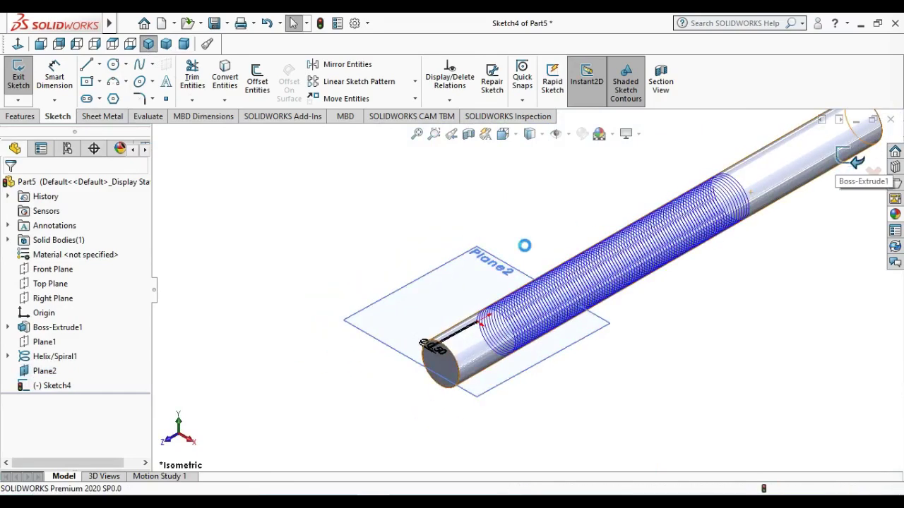
- Hide Plane2 and start a Swept Cut feature
click(419, 284)
right_click(419, 285)
click(473, 264)
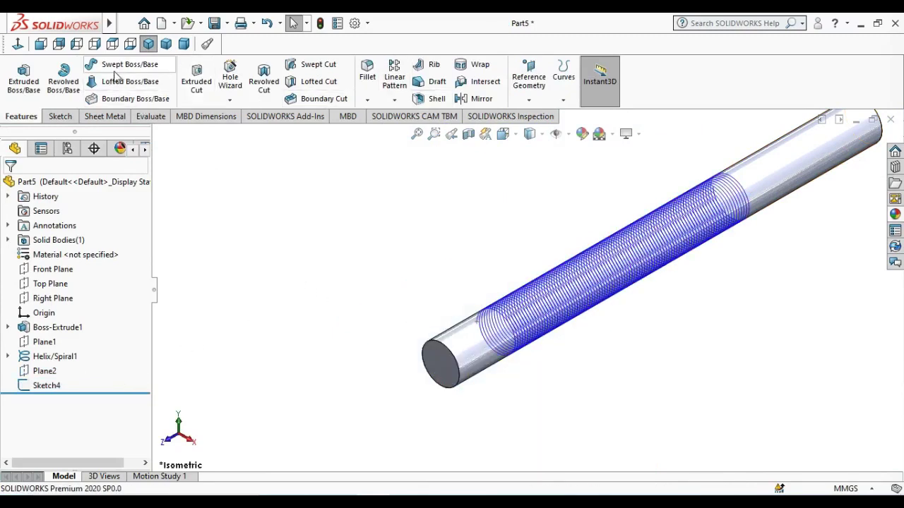
click(312, 65)
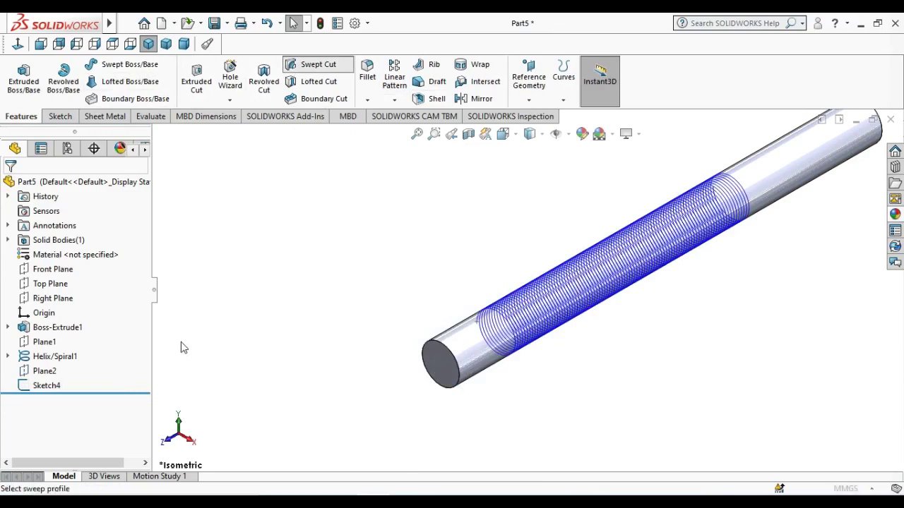
- Sweep the Sketch4 circle along Helix/Spiral1 as a cut to form the thread
click(158, 134)
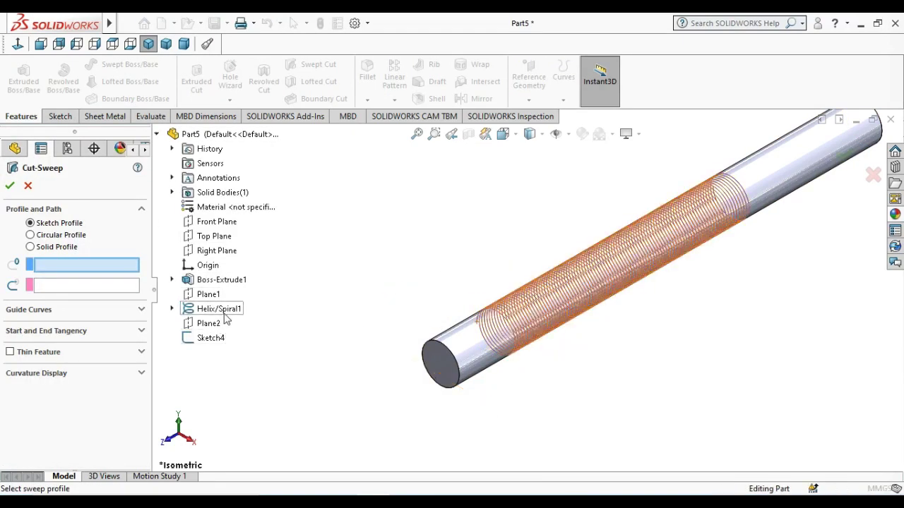
click(225, 315)
click(221, 339)
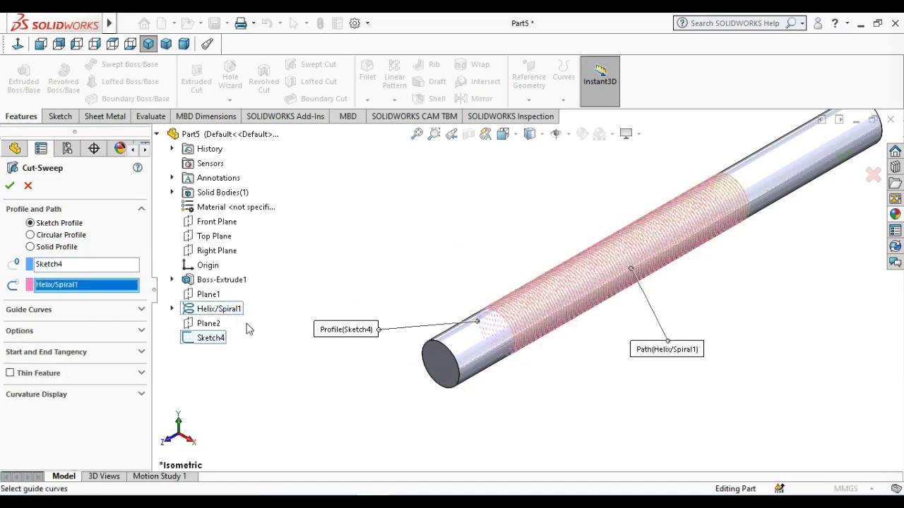
mouse_move(544, 323)
middle_down()
mouse_move(648, 384)
mouse_move(595, 288)
middle_up()
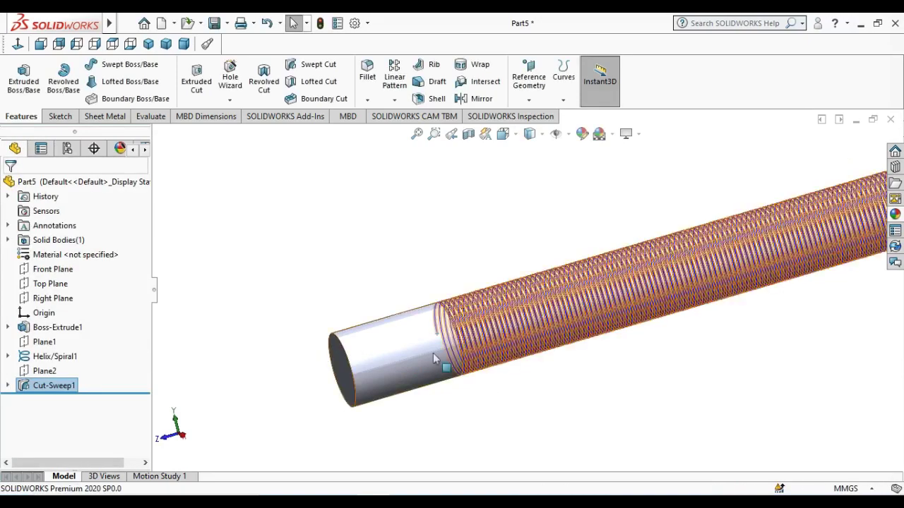
- Hide the Helix/Spiral1 curve
right_click(54, 355)
click(76, 238)
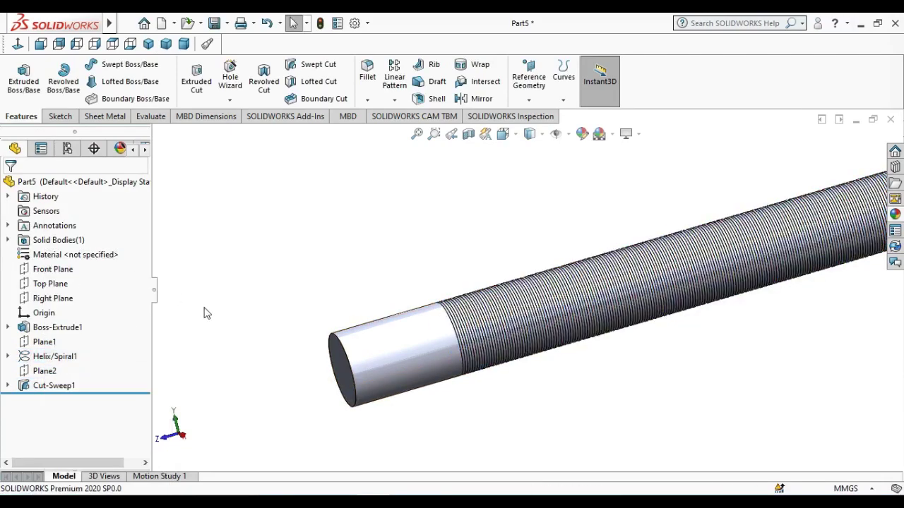
scroll(815, 307, up, 1)
scroll(812, 249, down, 1)
scroll(585, 267, down, 3)
scroll(593, 269, down, 3)
scroll(593, 268, up, 3)
scroll(593, 268, up, 2)
scroll(611, 324, up, 2)
- Orbit the rod and return to isometric to inspect the thread
mouse_move(612, 325)
middle_down()
mouse_move(663, 311)
mouse_move(607, 356)
mouse_move(617, 340)
middle_up()
scroll(617, 339, up, 2)
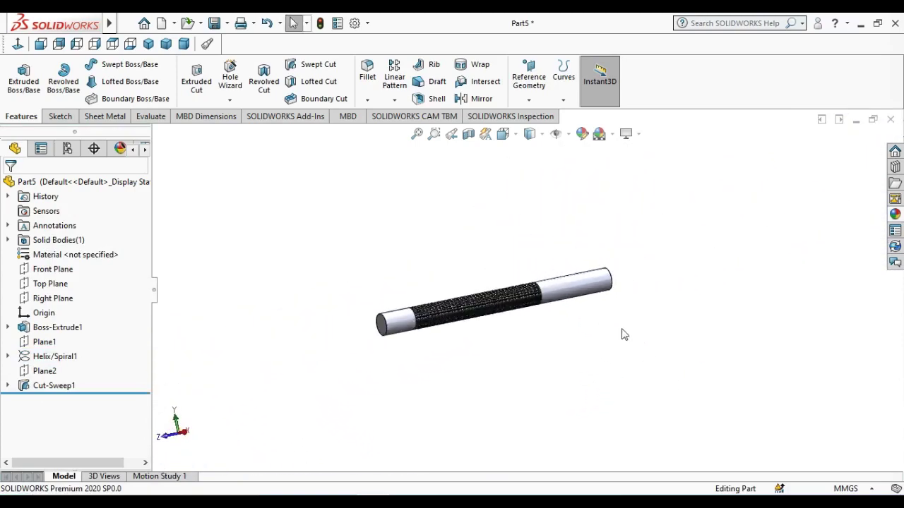
click(148, 44)
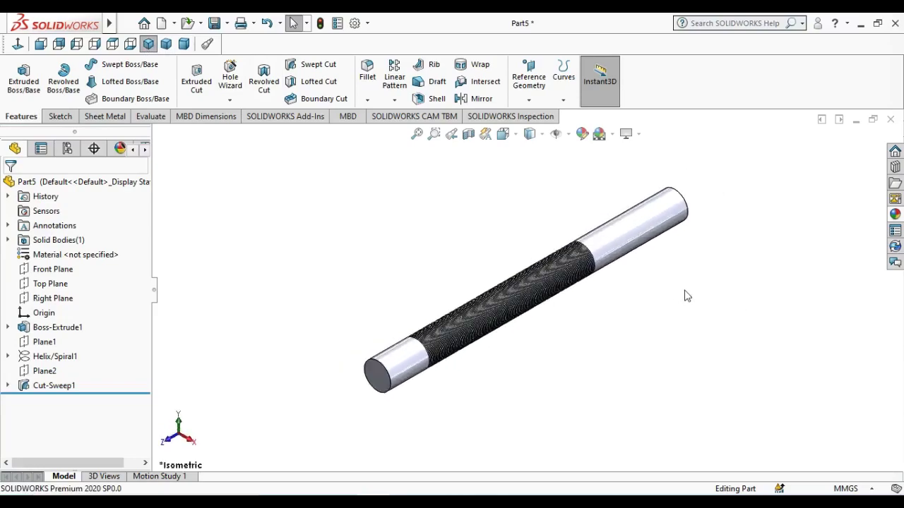
scroll(526, 311, down, 3)
scroll(508, 282, down, 3)
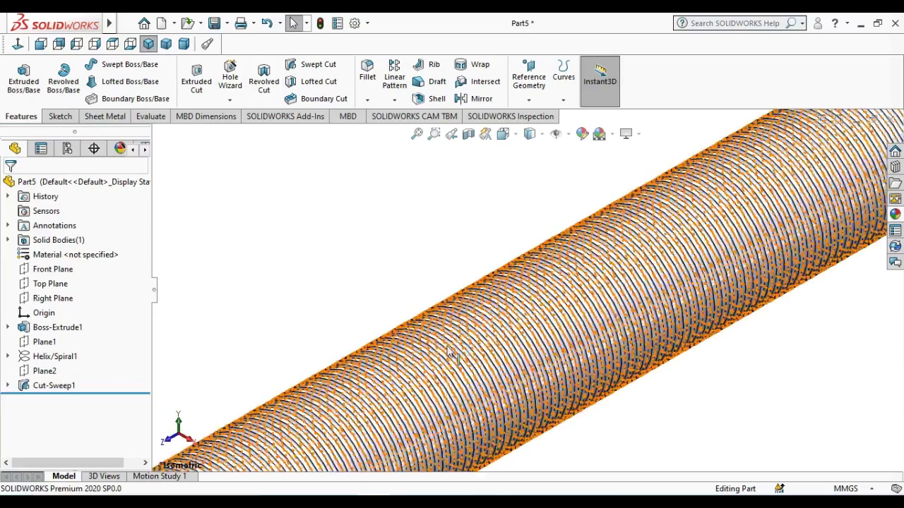
scroll(381, 380, up, 4)
scroll(523, 339, up, 1)
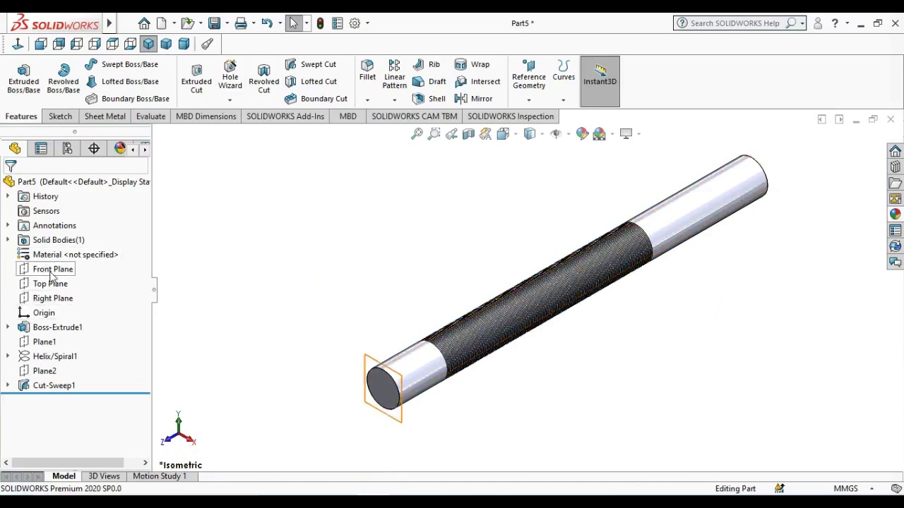
- Open a sketch on the Right Plane, view it normal, and draw a circle at the rod's right end
click(53, 298)
click(63, 277)
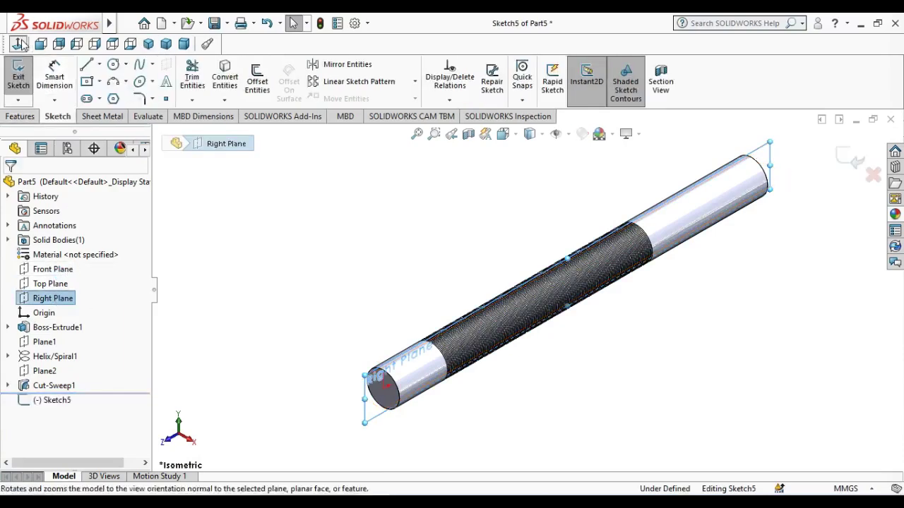
click(786, 317)
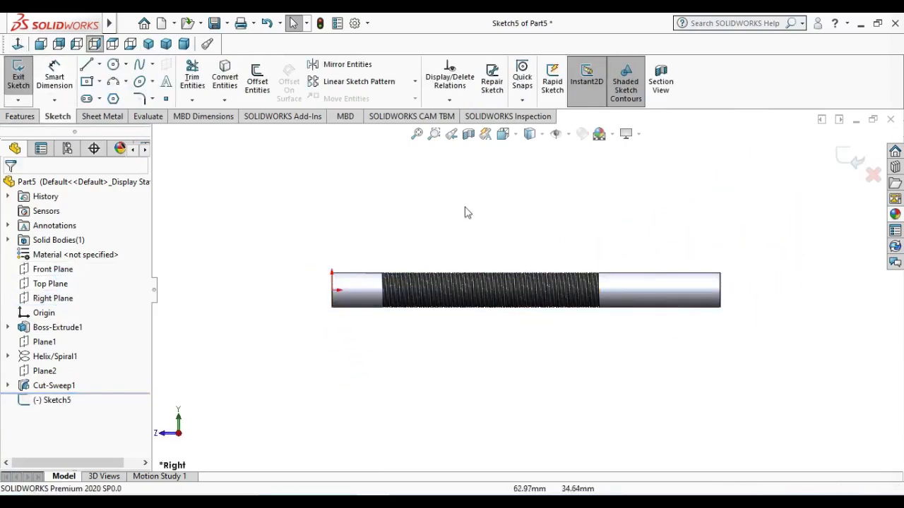
click(113, 64)
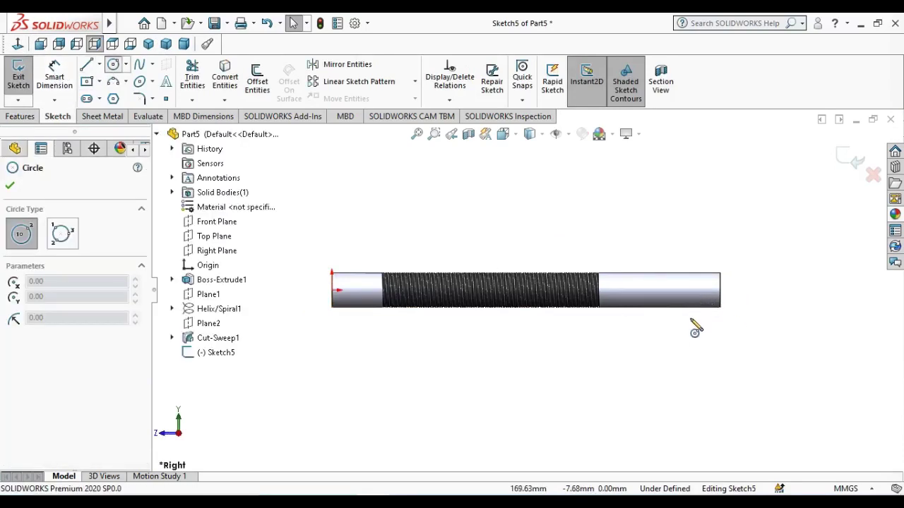
click(688, 290)
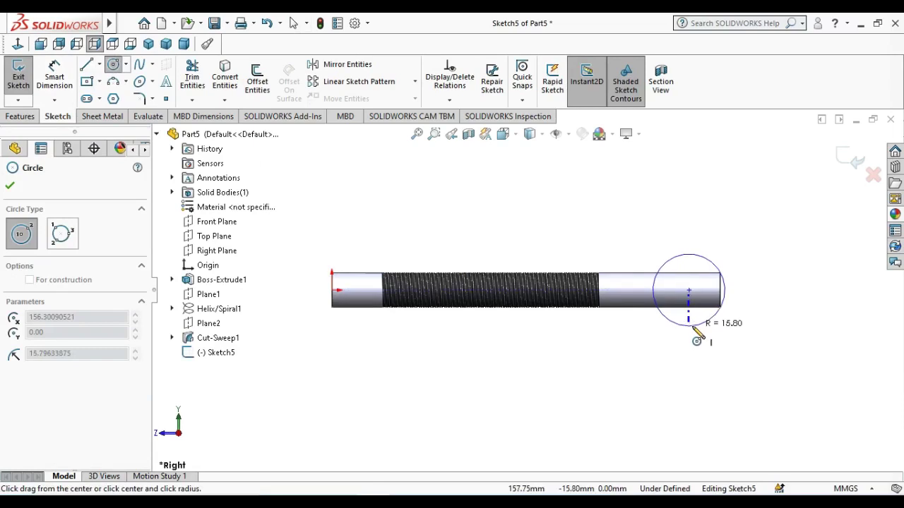
click(692, 327)
key(Escape)
- Dimension the circle centre from the origin (156.30, then 151.95), then delete that dimension
click(55, 77)
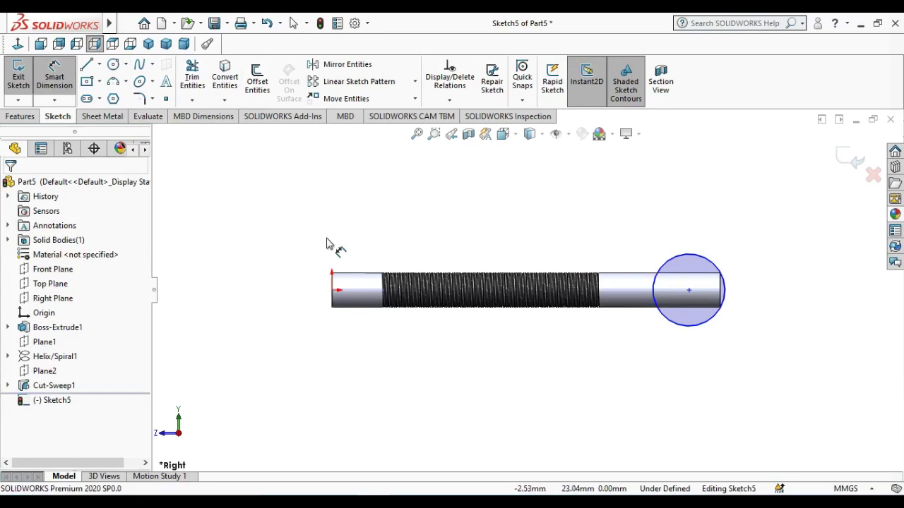
click(332, 290)
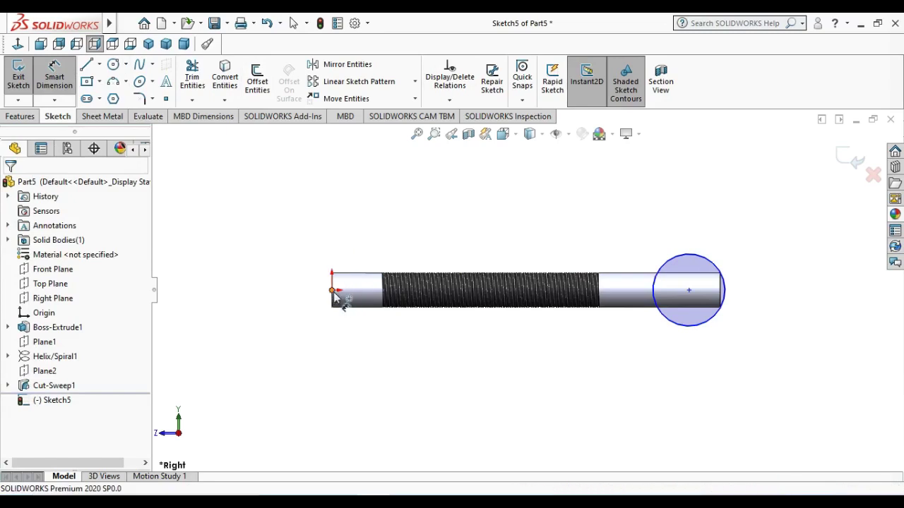
click(688, 291)
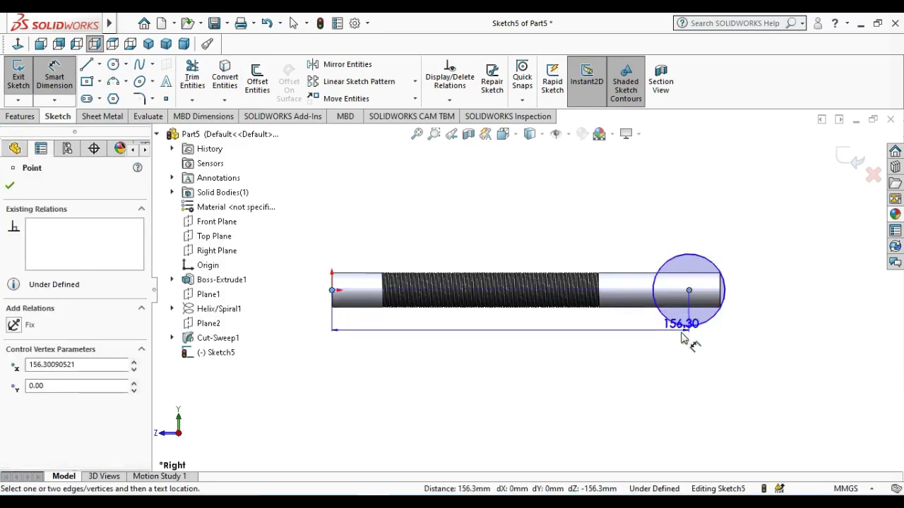
click(689, 288)
click(690, 288)
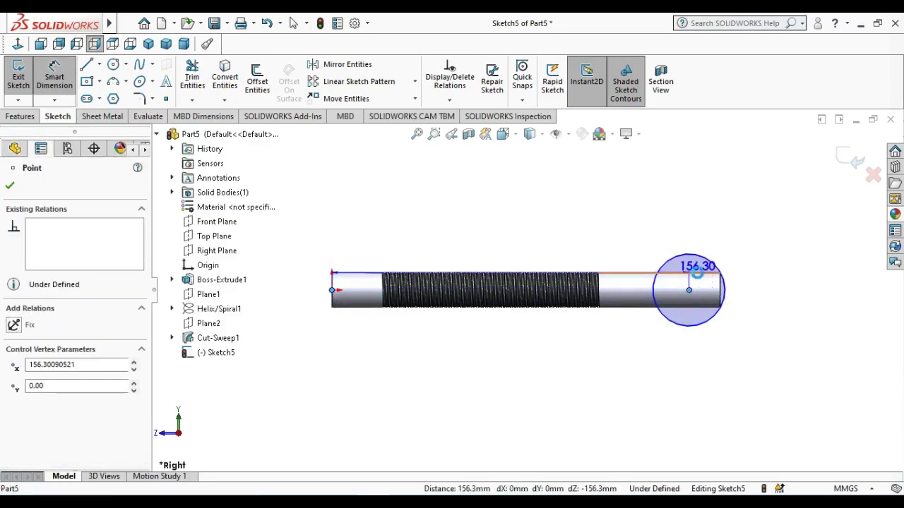
click(715, 284)
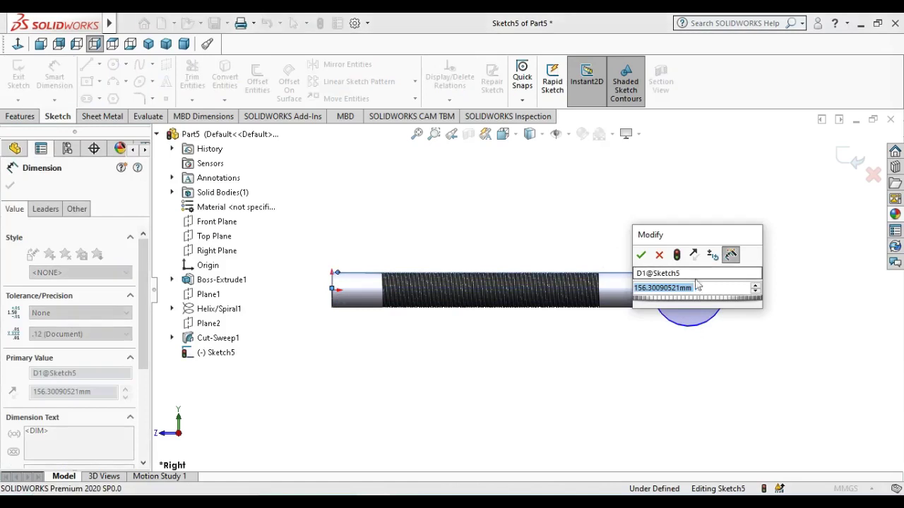
click(640, 255)
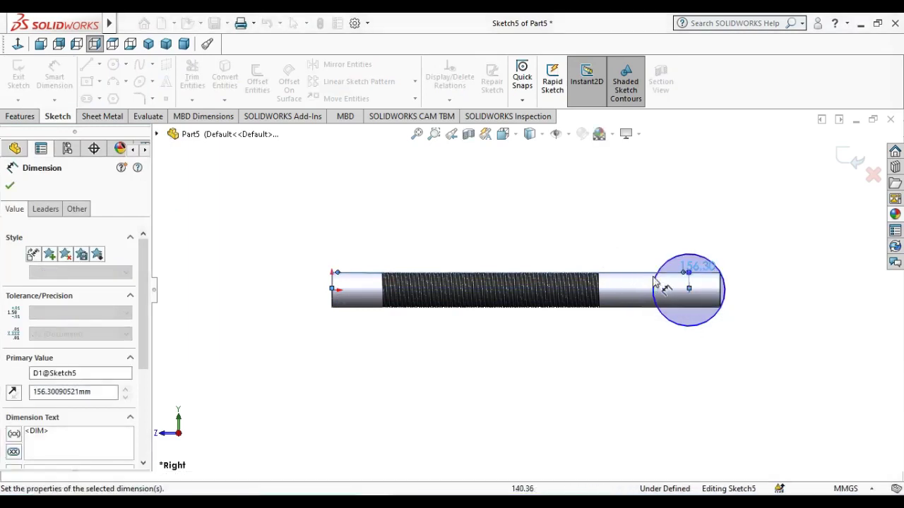
mouse_move(692, 281)
mouse_down()
mouse_move(679, 249)
mouse_move(685, 260)
mouse_up()
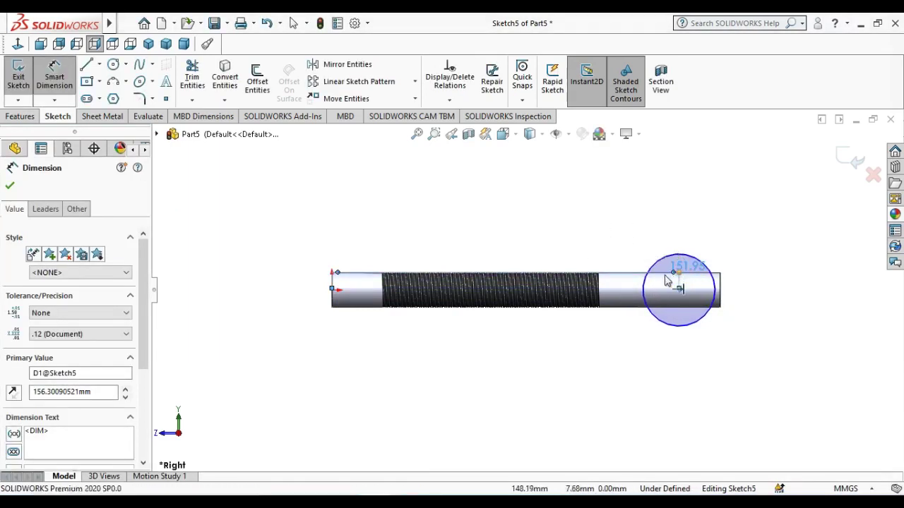
key(Escape)
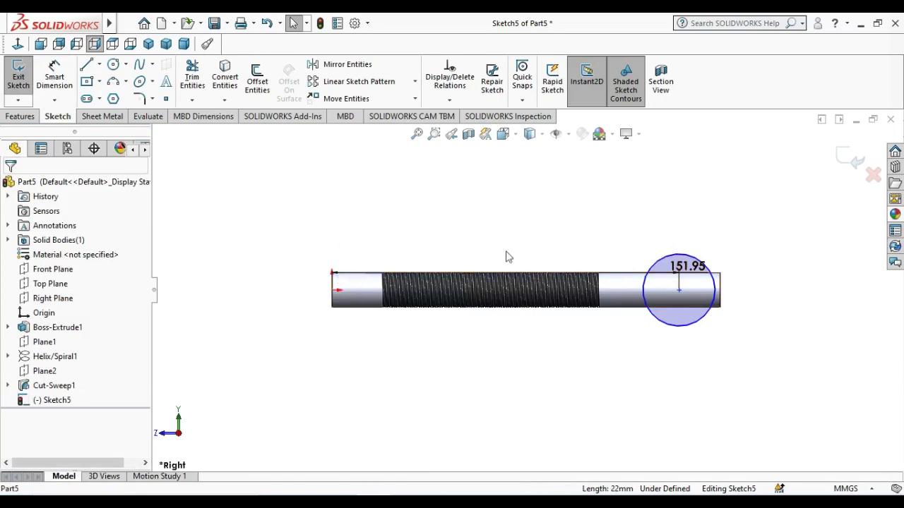
drag(691, 268, 677, 214)
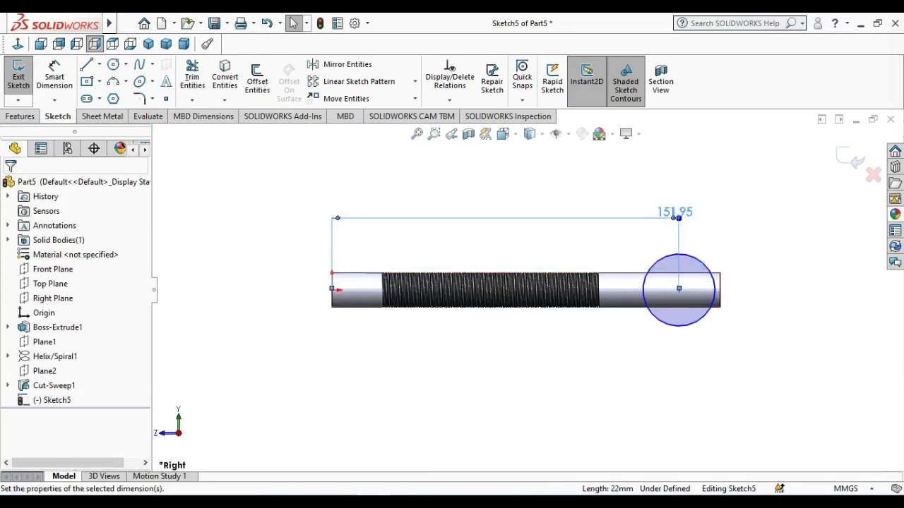
key(Delete)
click(54, 77)
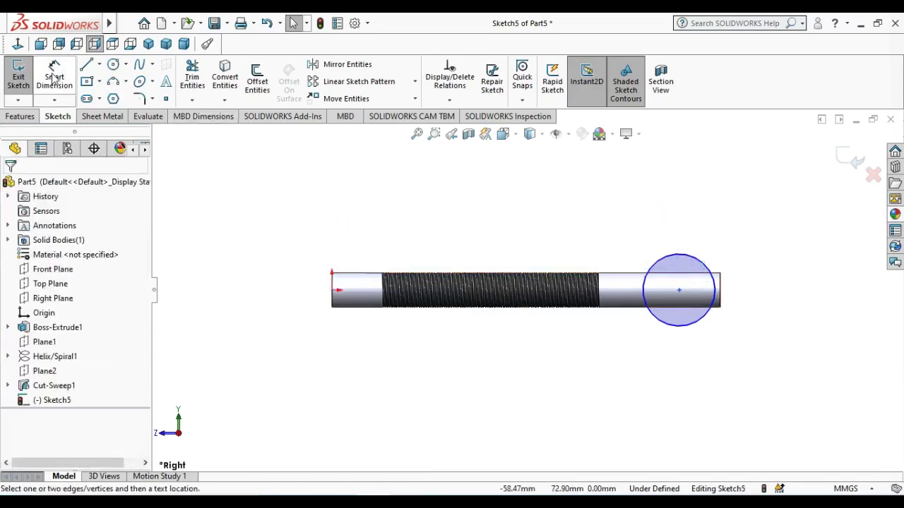
- Position the circle centre 7.50 mm from the rod's edge and 7.50 mm from its end
click(684, 274)
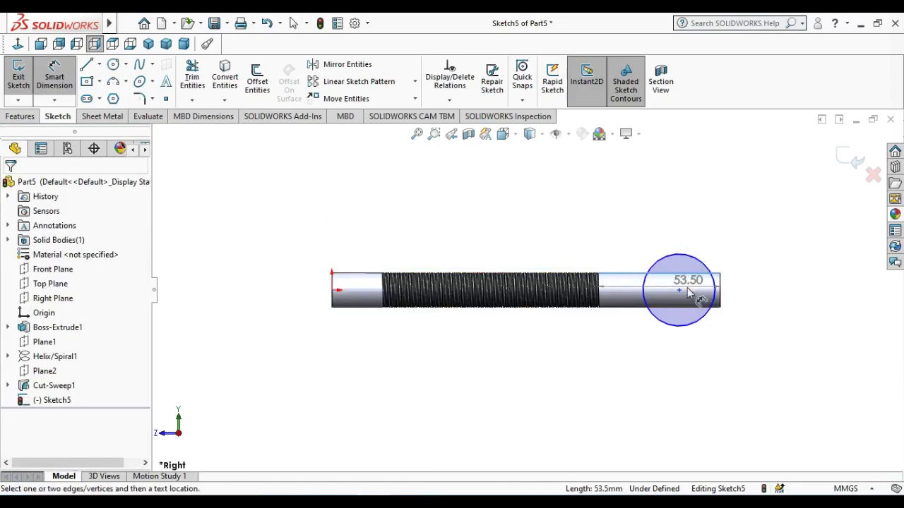
click(679, 290)
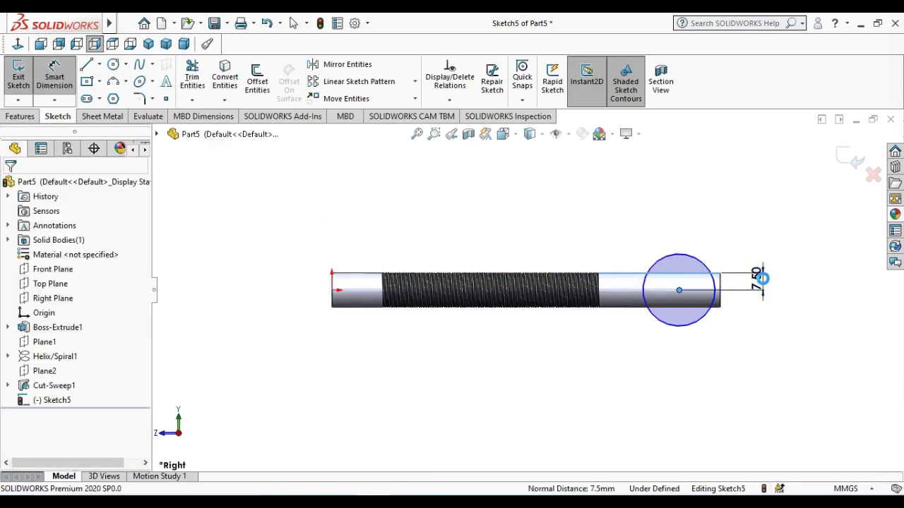
click(761, 277)
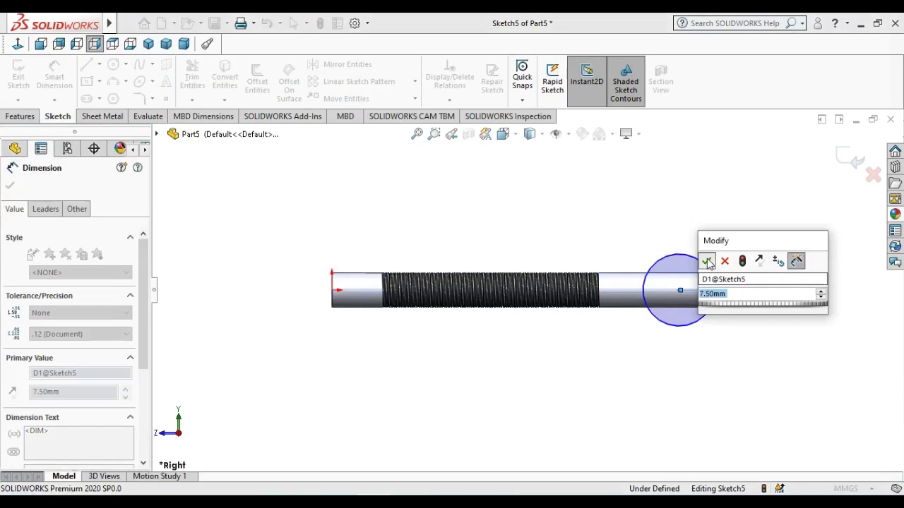
click(708, 263)
key(Escape)
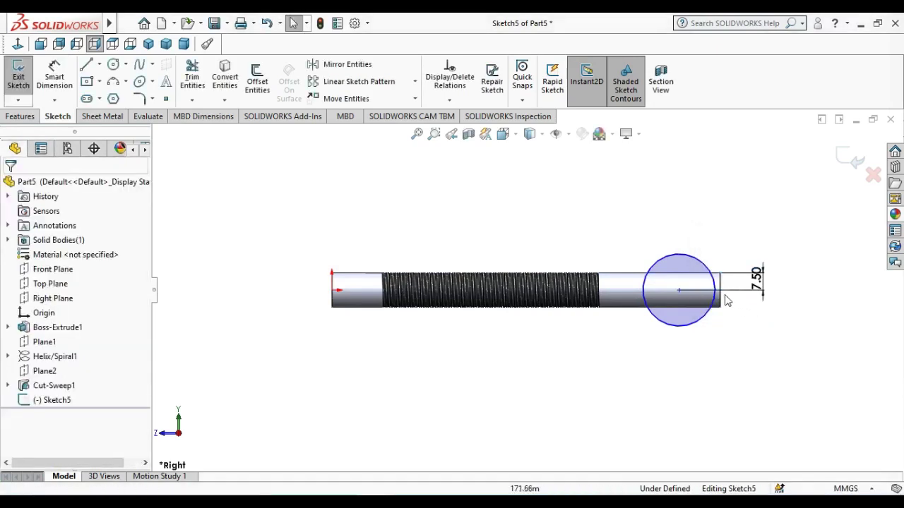
click(55, 78)
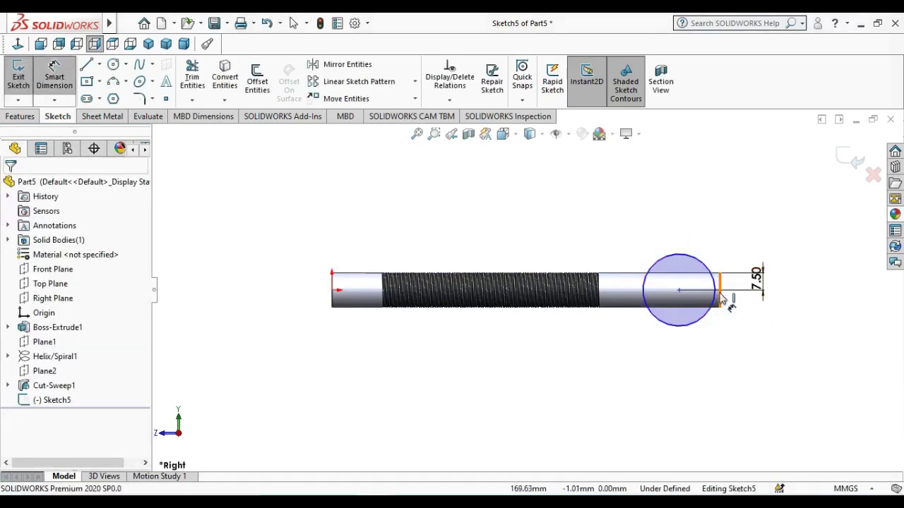
click(679, 290)
click(694, 338)
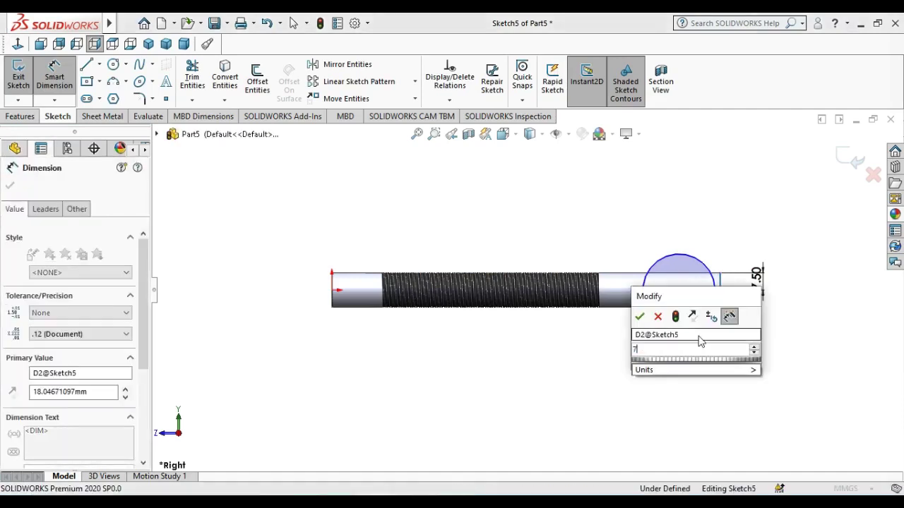
text(18)
key(Escape)
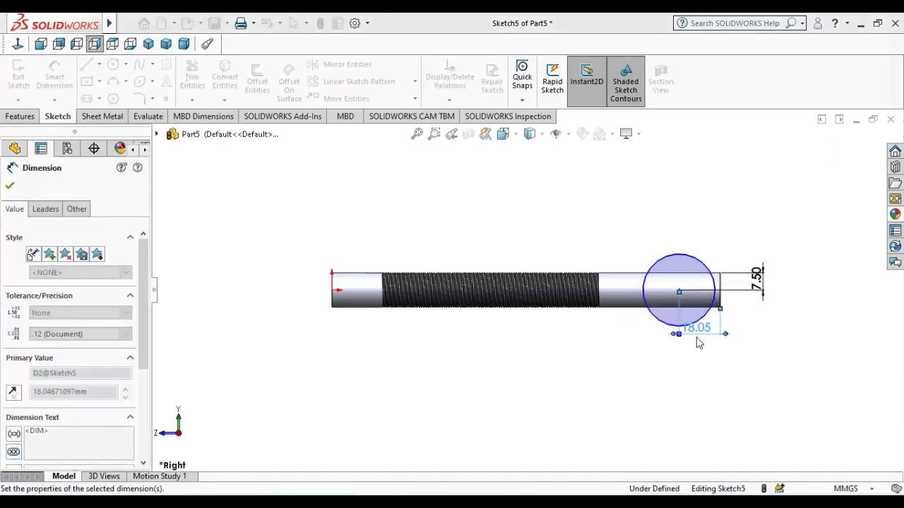
click(734, 366)
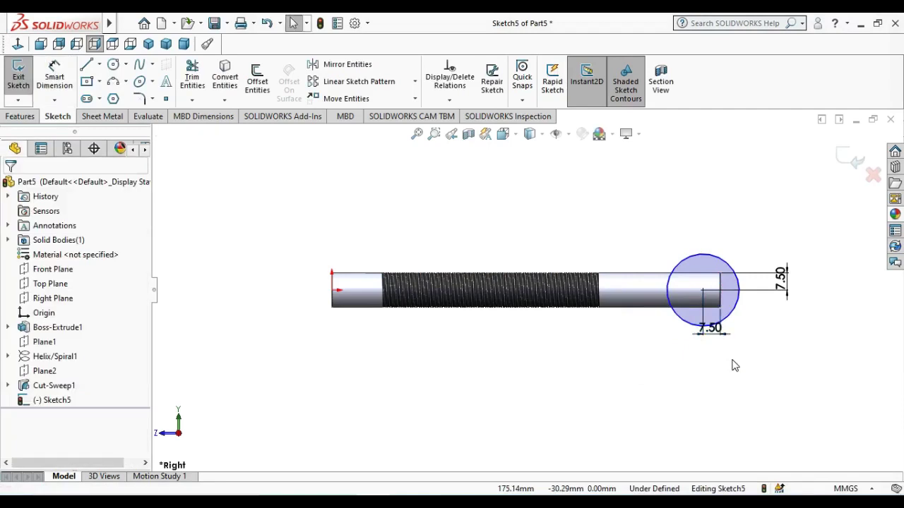
- Dimension the circle's diameter to 10 mm
click(61, 74)
click(681, 319)
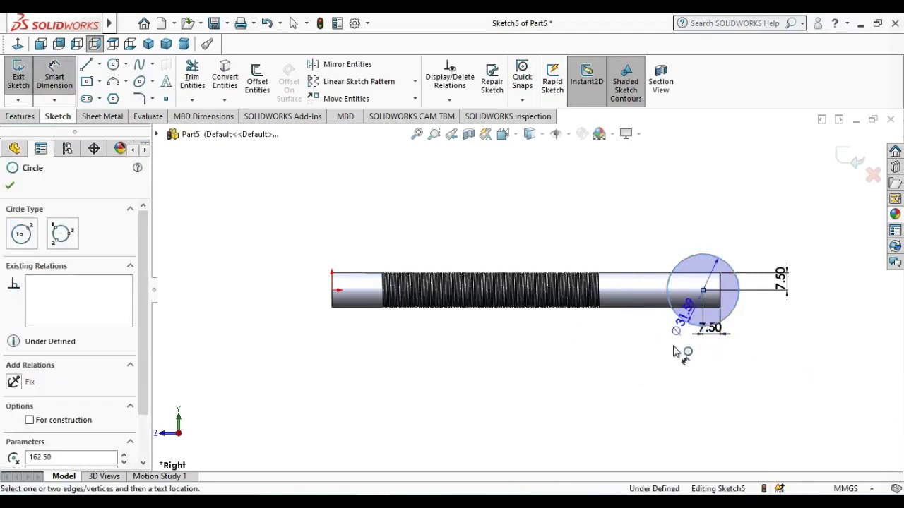
click(674, 351)
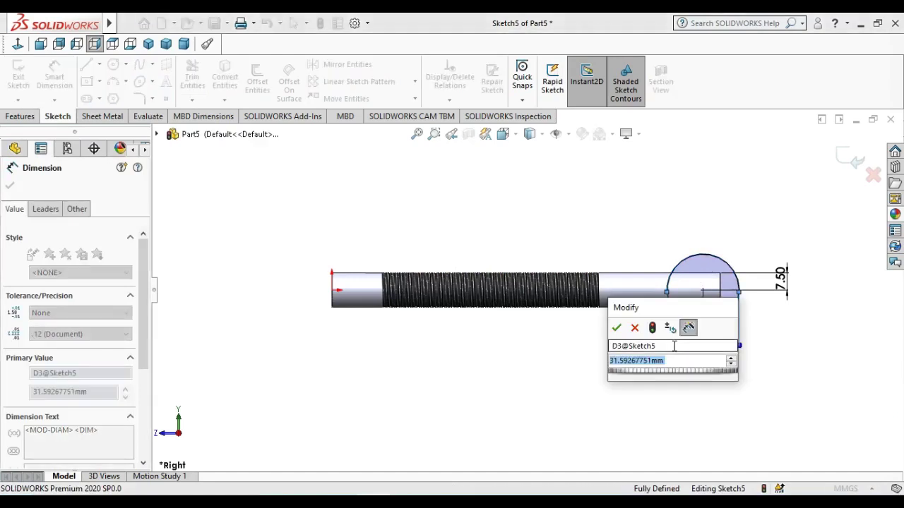
text(10)
key(Return)
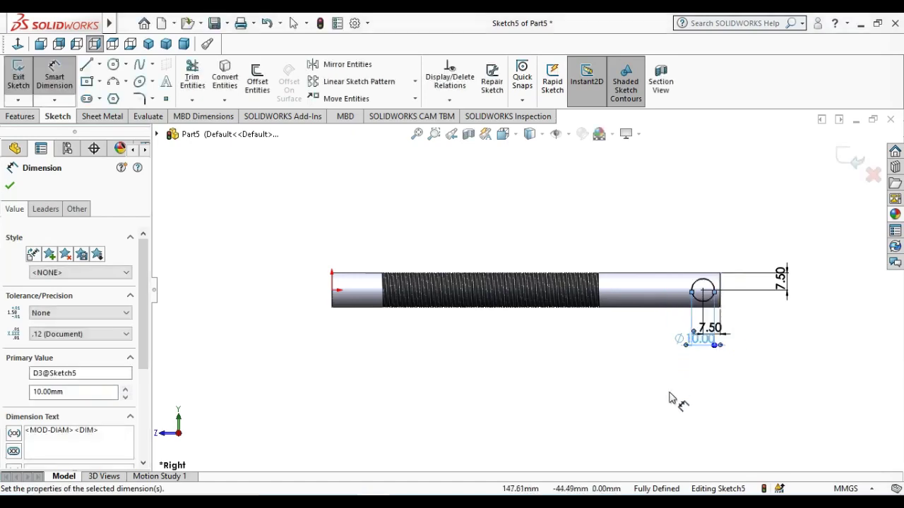
click(669, 398)
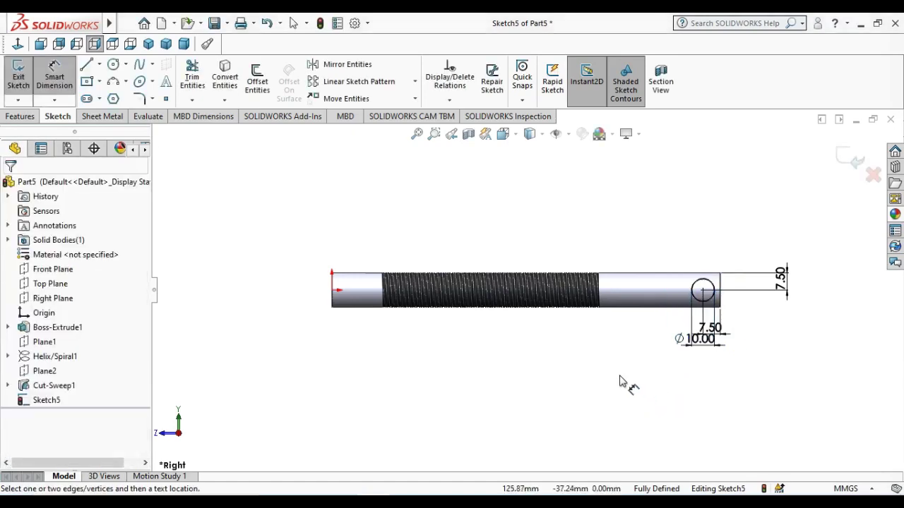
- Extrude-cut the circle Through All - Both to bore the Ø10 mm cross hole
click(21, 117)
click(189, 82)
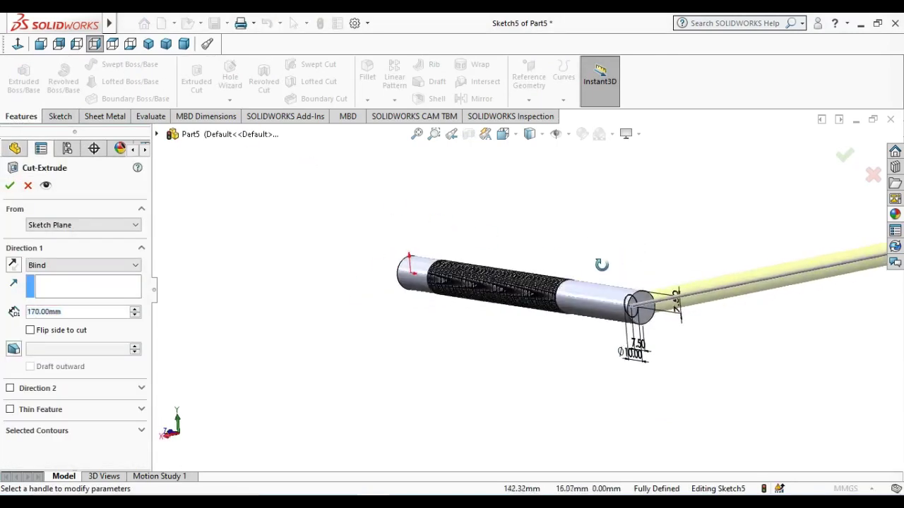
click(71, 265)
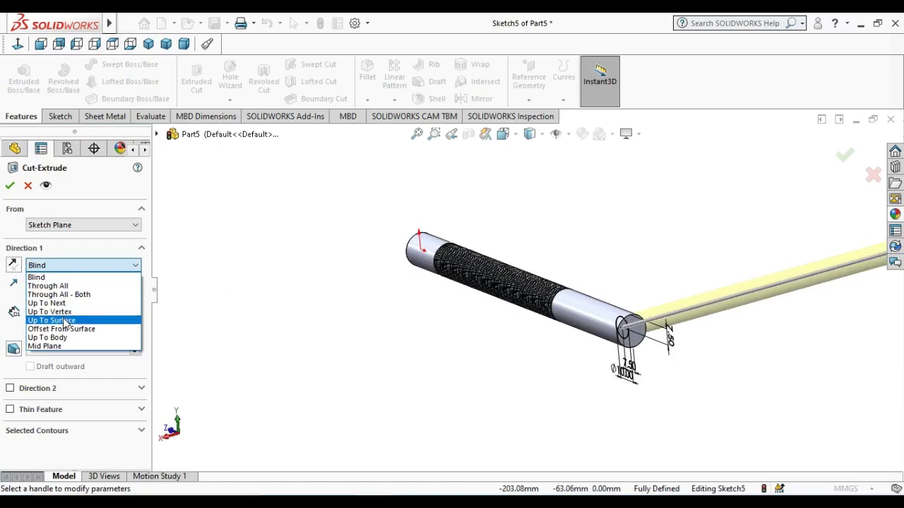
click(56, 295)
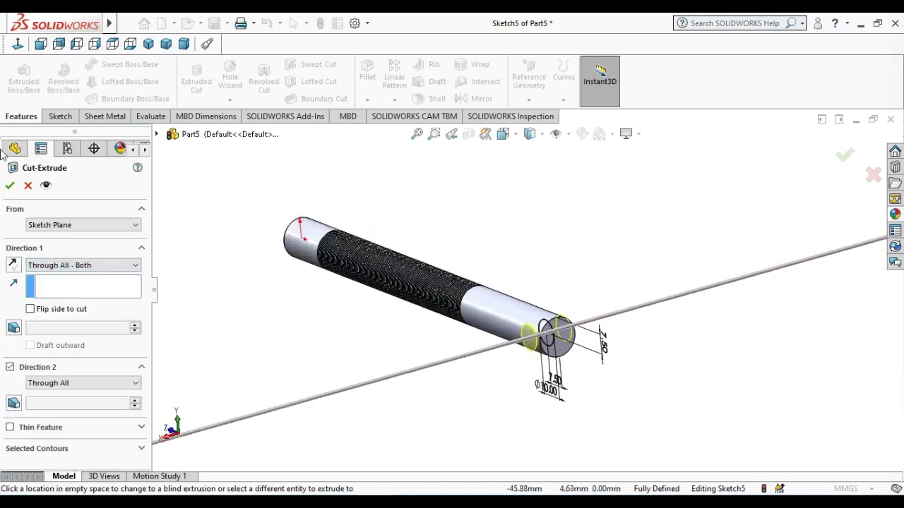
click(9, 187)
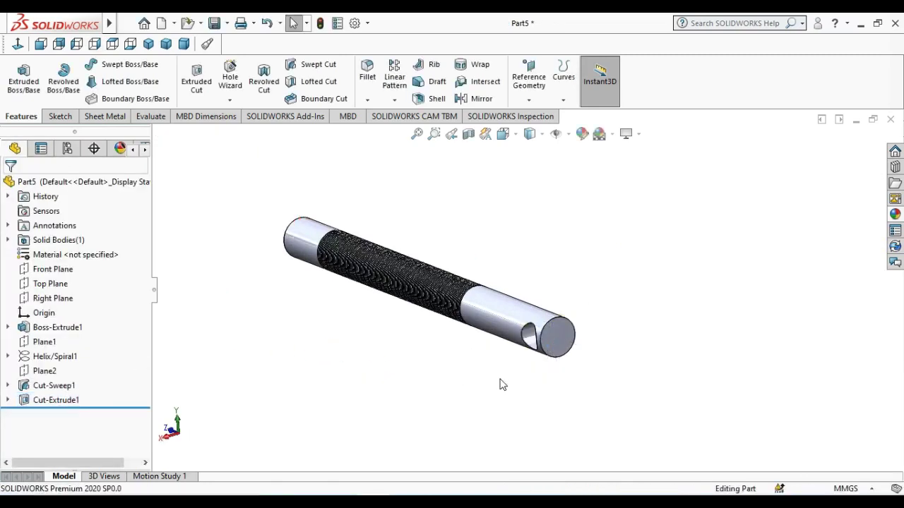
middle_drag(495, 383, 604, 340)
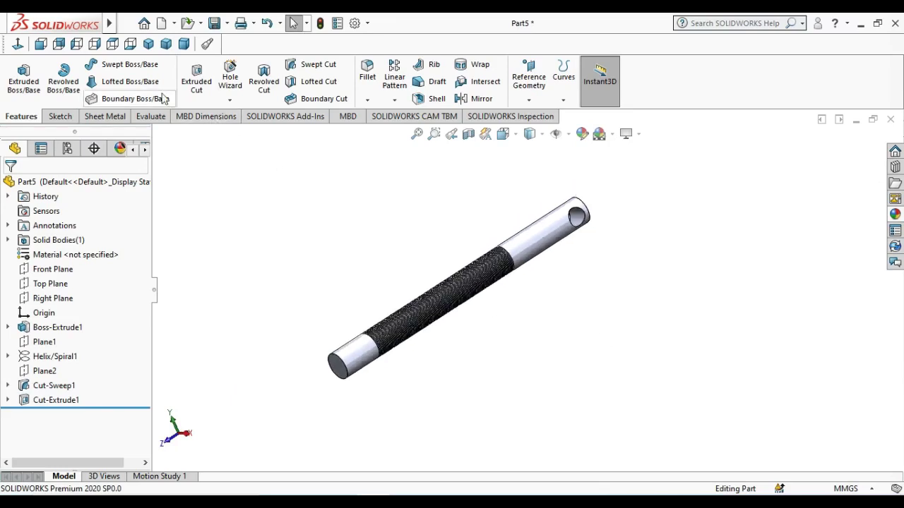
- Return to isometric view and open Edit Appearance for Part5
click(148, 44)
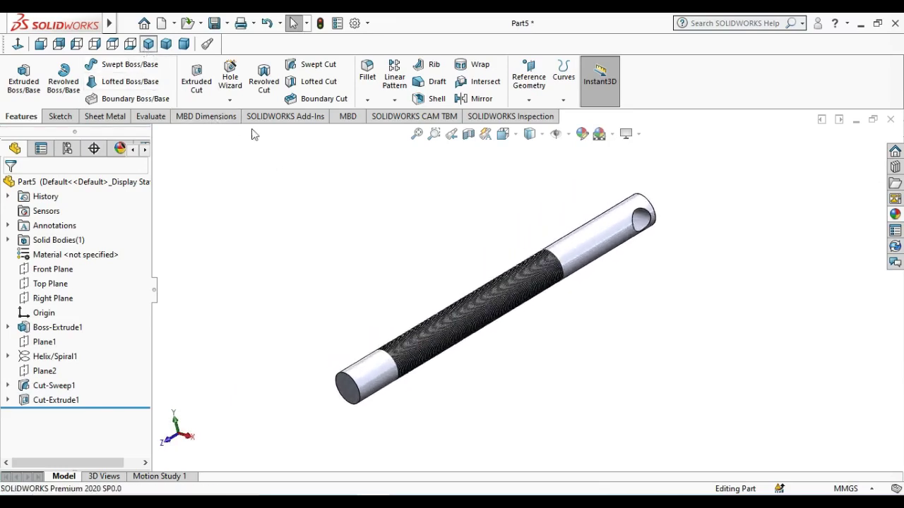
click(583, 135)
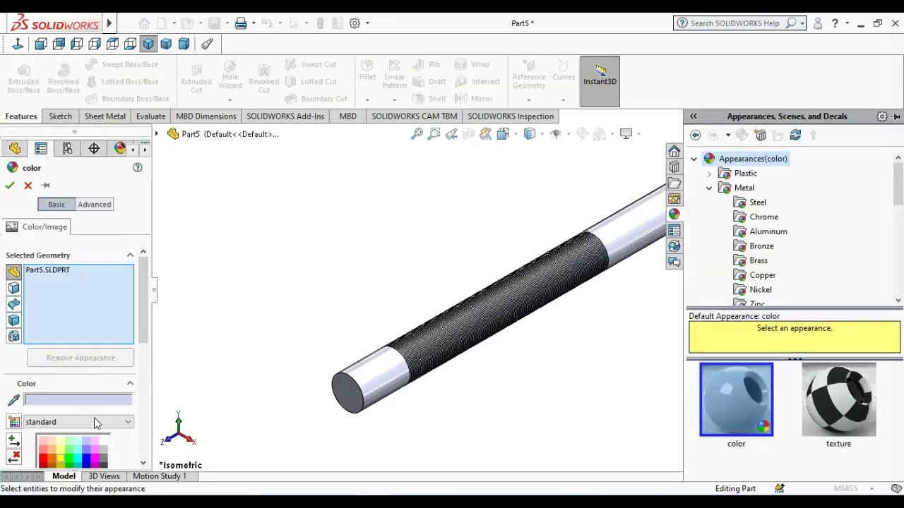
- Apply a light cyan swatch to the whole part and zoom to fit
click(81, 457)
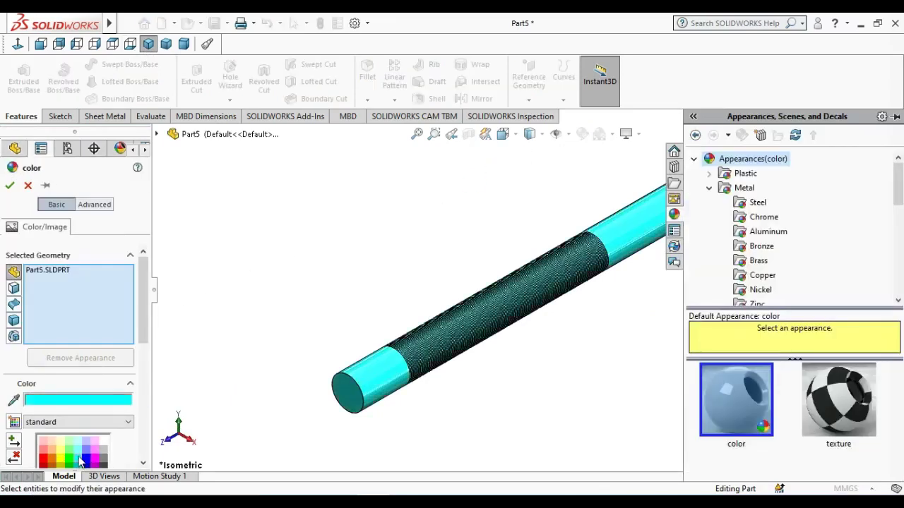
click(79, 452)
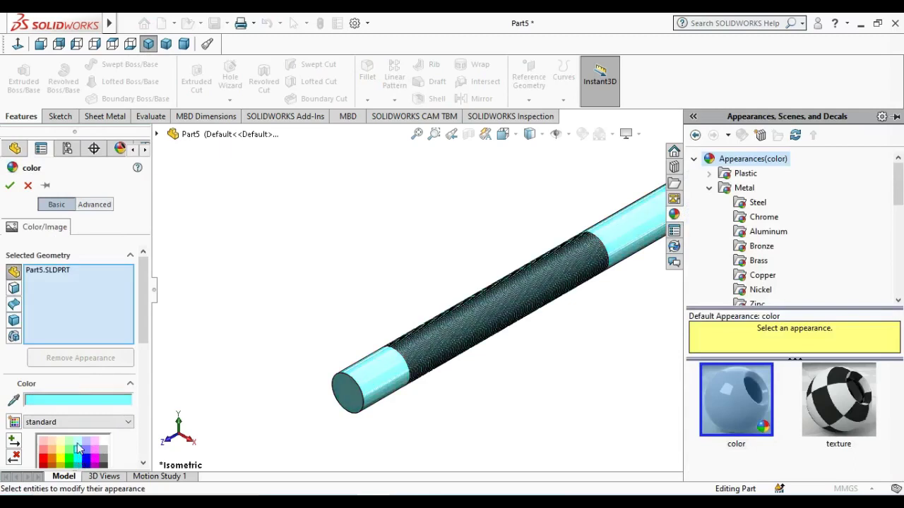
click(77, 443)
click(77, 449)
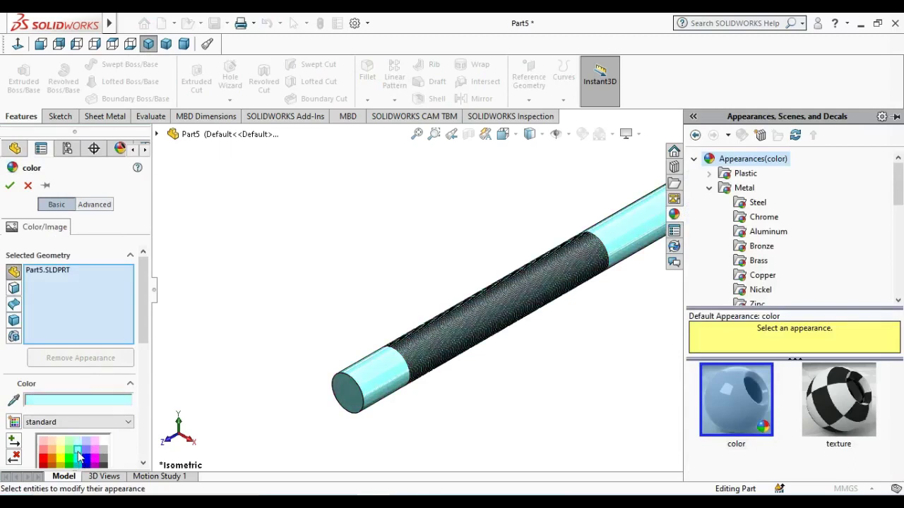
click(10, 186)
key(f)
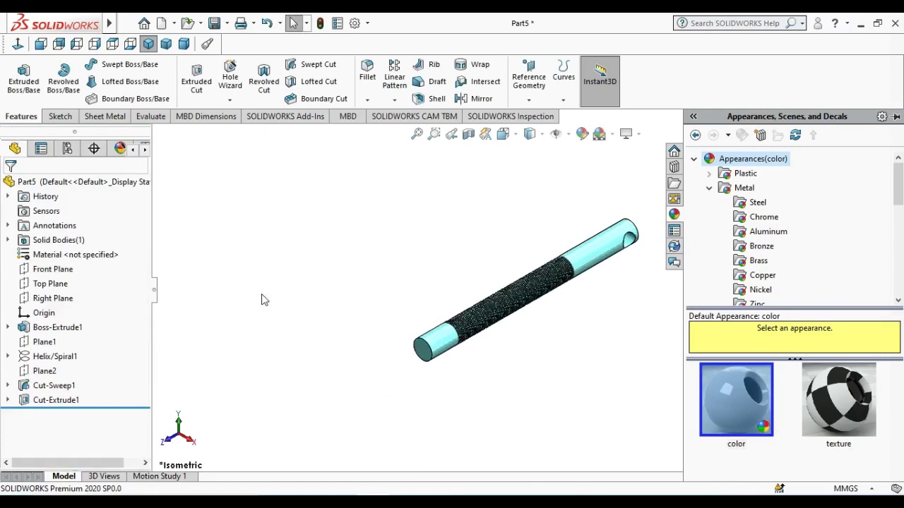
scroll(676, 233, down, 2)
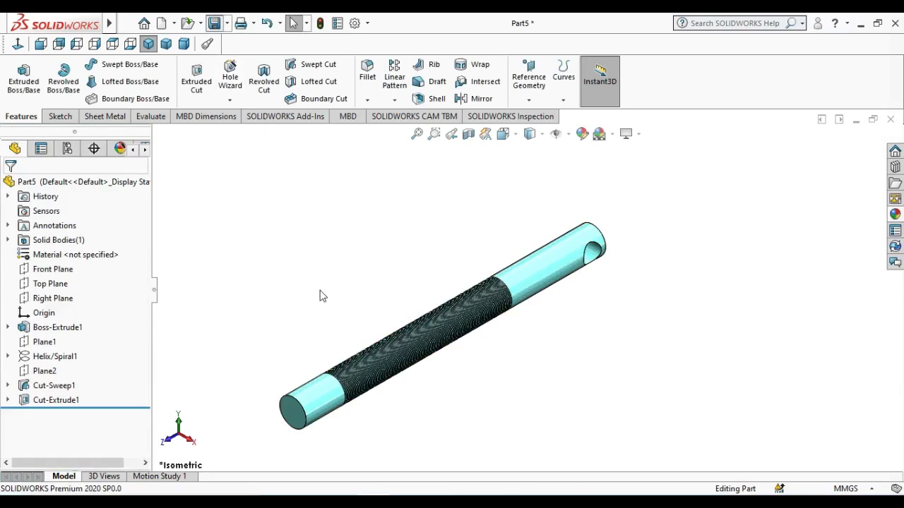
- Open the Save As dialog with Ctrl+S
key(ctrl+s)
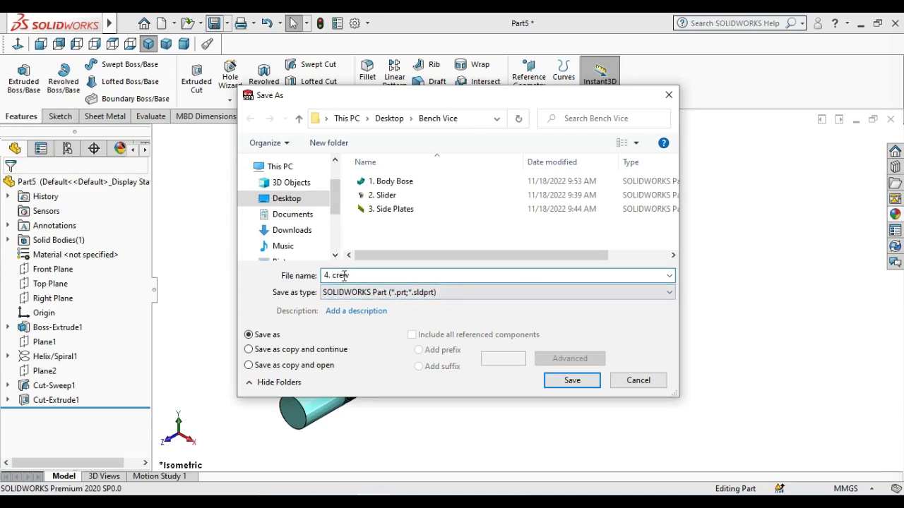
- Save the part as '4. Screw' in the Bench Vice folder
click(422, 211)
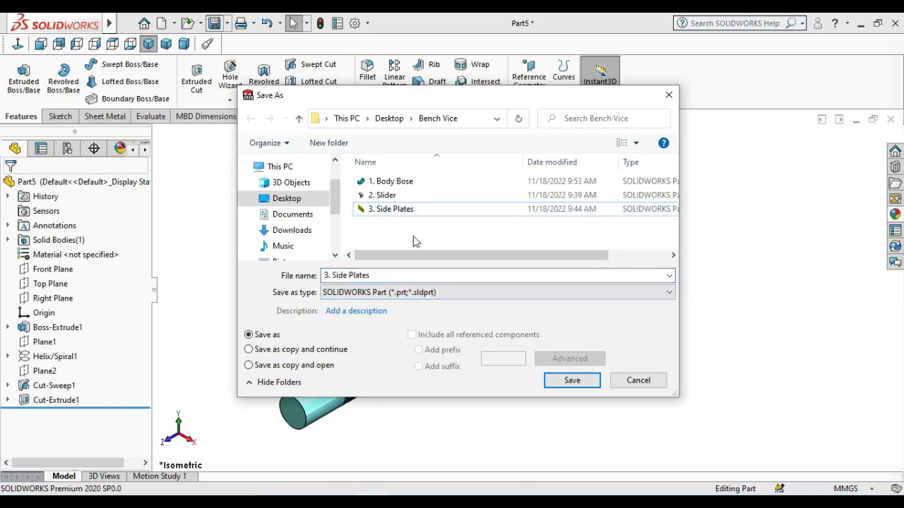
double_click(372, 274)
drag(381, 277, 355, 278)
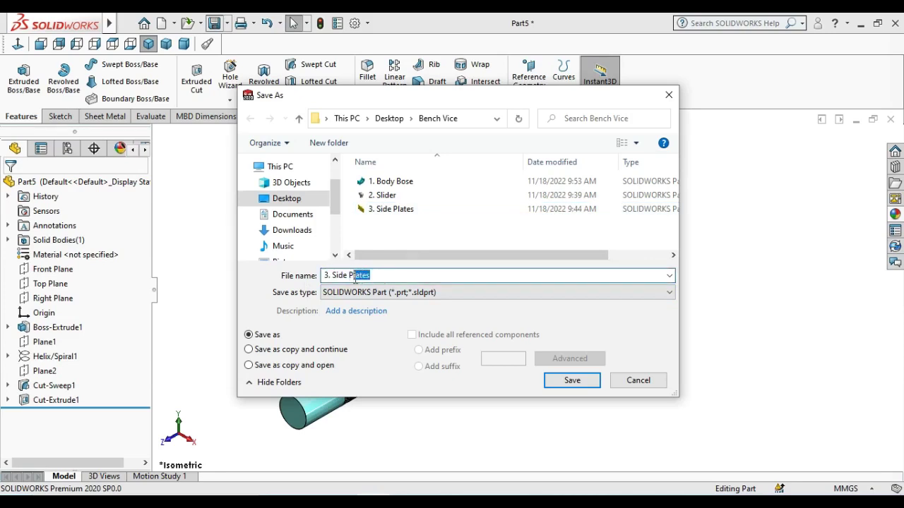
text(4. Screw)
right_click(456, 227)
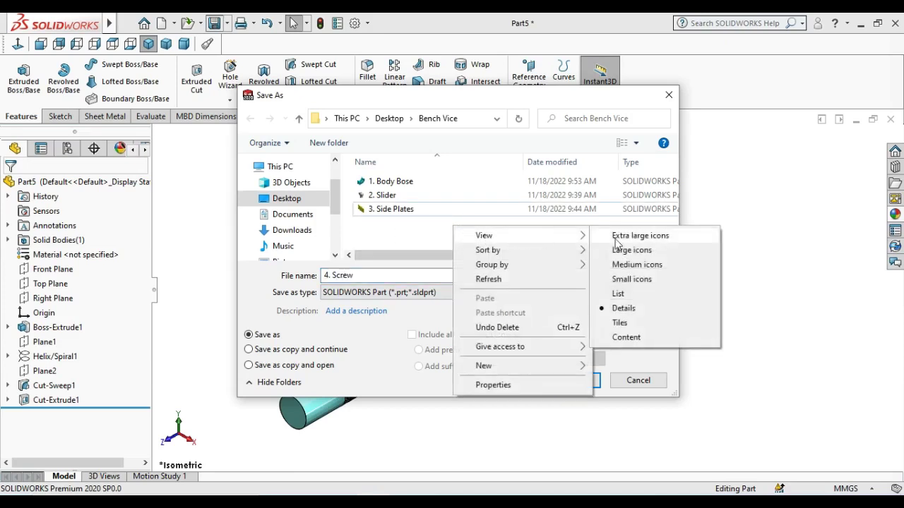
click(617, 238)
click(576, 381)
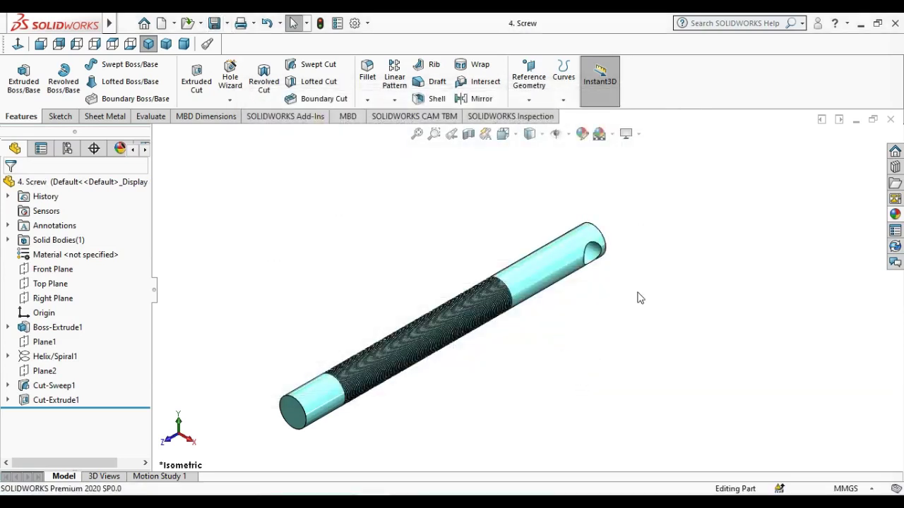
mouse_move(578, 337)
middle_down()
mouse_move(536, 163)
mouse_move(583, 184)
mouse_move(718, 171)
mouse_move(688, 256)
mouse_move(522, 192)
mouse_move(614, 240)
mouse_move(593, 233)
middle_up()
click(148, 44)
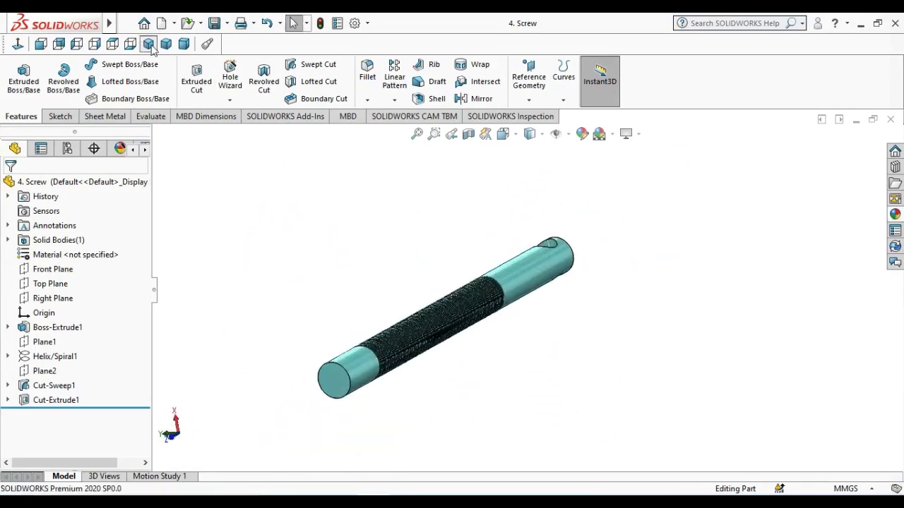